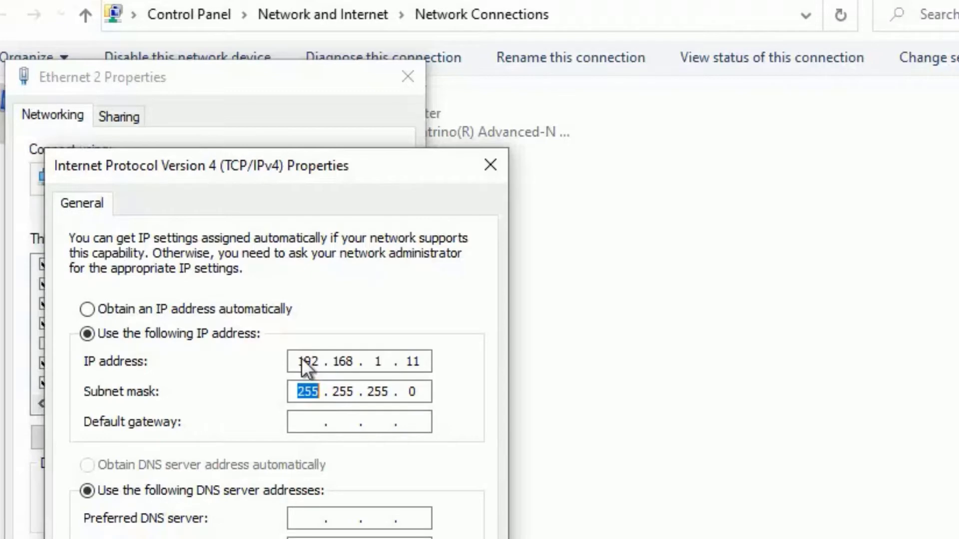
Save Ethernet 2's static IPv4 192.168.1.11 / 255.255.255.0 with the default gateway left blank
{"action": "key", "text": "Tab"}
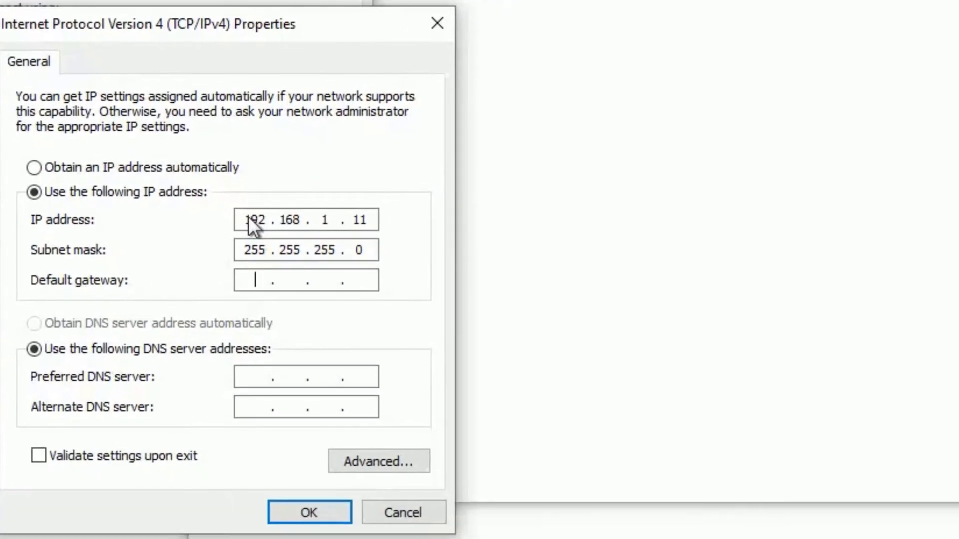
{"action": "key", "text": "Tab"}
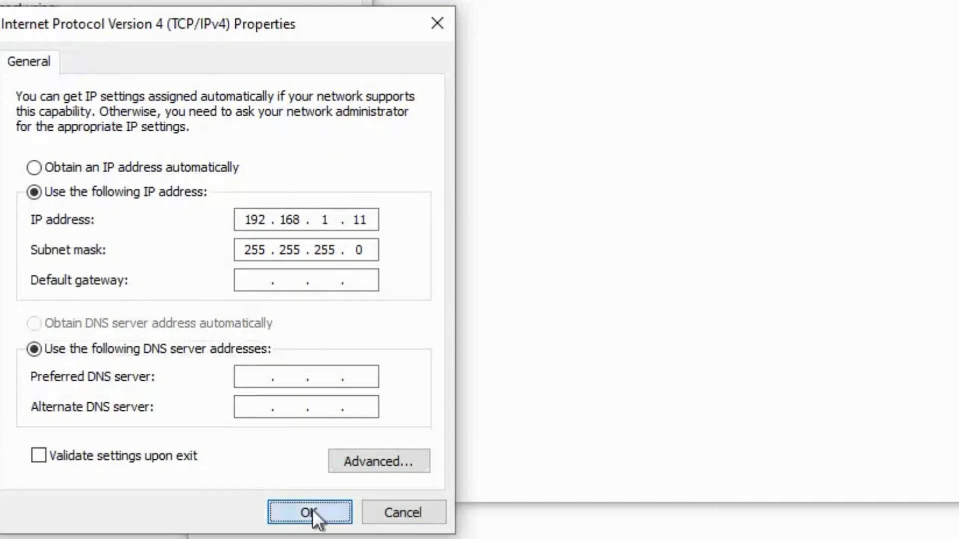
{"action": "left_click", "coordinate": [314, 517]}
{"action": "left_click", "coordinate": [225, 434]}
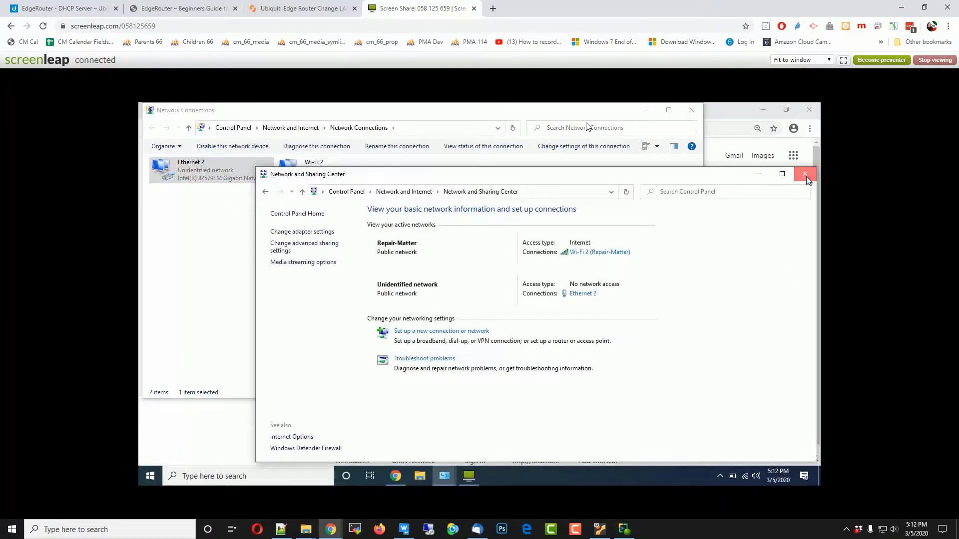
Close Network and Sharing Center and load 192.168.1.1, proceeding past the certificate warning
{"action": "left_click", "coordinate": [805, 174]}
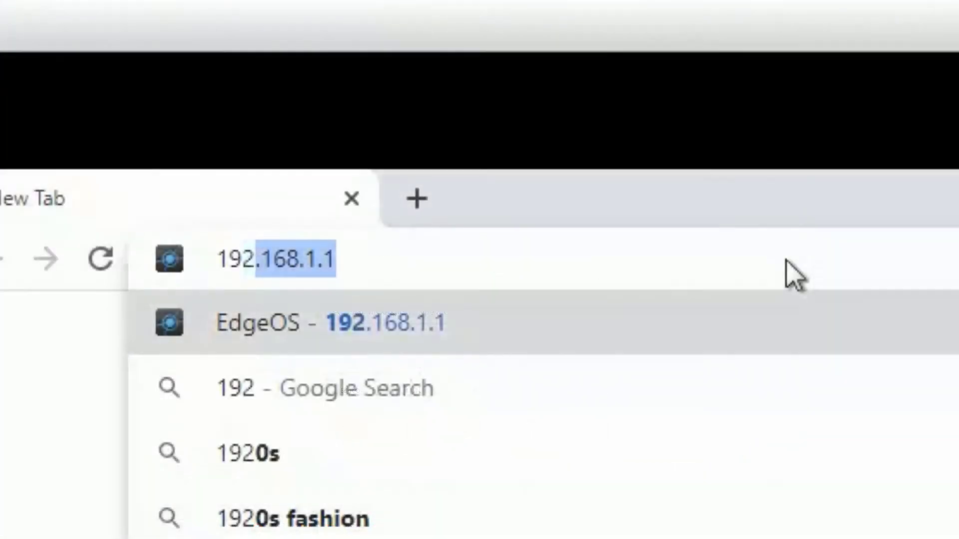
{"action": "key", "text": "Return"}
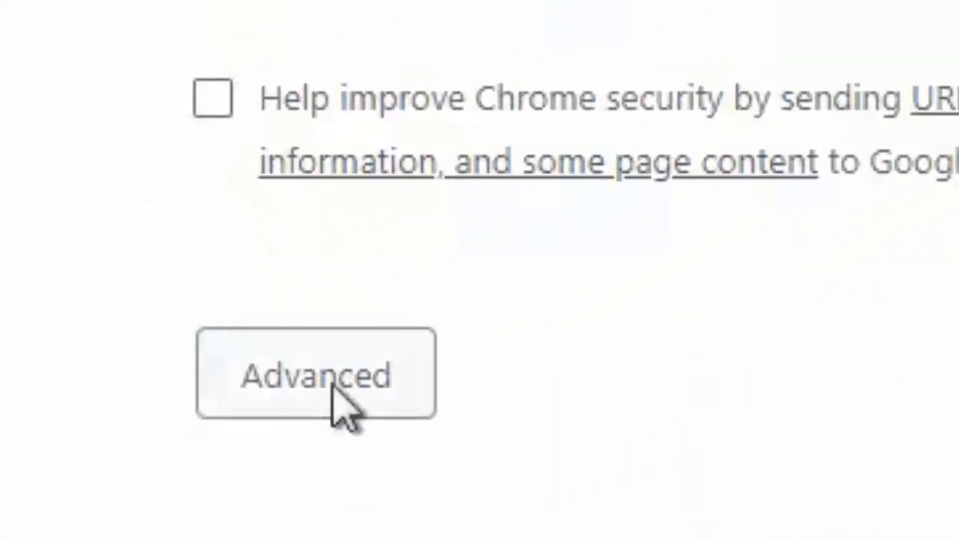
{"action": "left_click", "coordinate": [333, 386]}
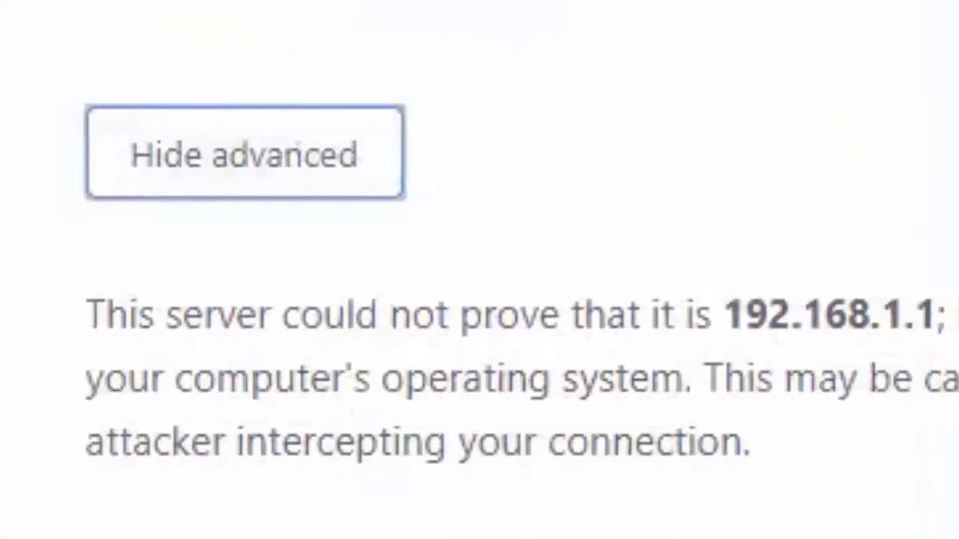
{"action": "left_click", "coordinate": [289, 469]}
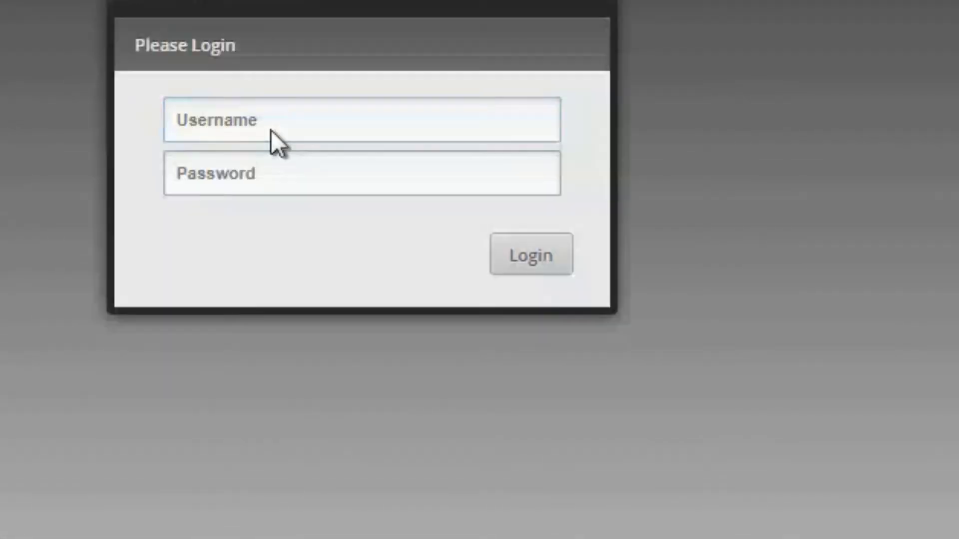
Log in to the router with the saved default username and the default password
{"action": "left_click", "coordinate": [270, 130]}
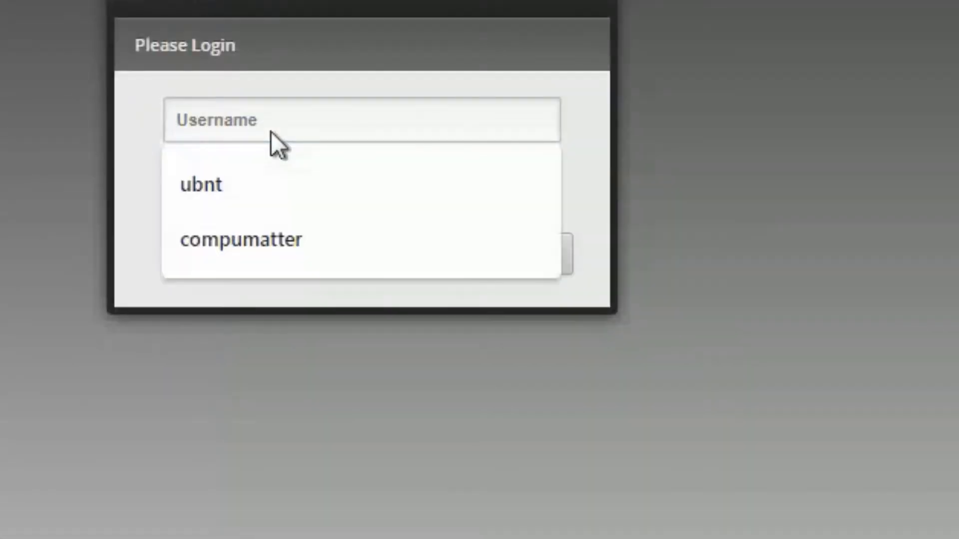
{"action": "key", "text": "Down"}
{"action": "key", "text": "Return"}
{"action": "key", "text": "Tab"}
{"action": "type", "text": "ubnt"}
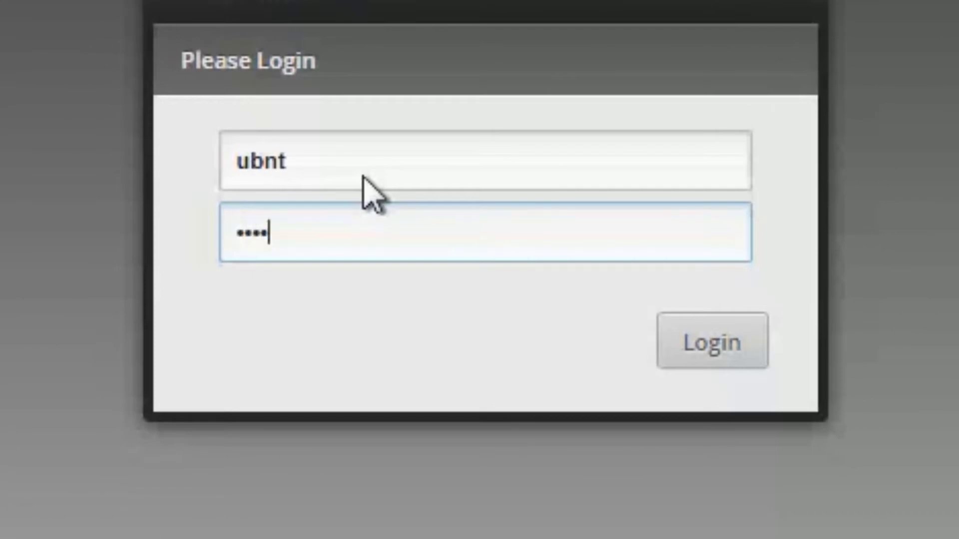
{"action": "left_click", "coordinate": [705, 345]}
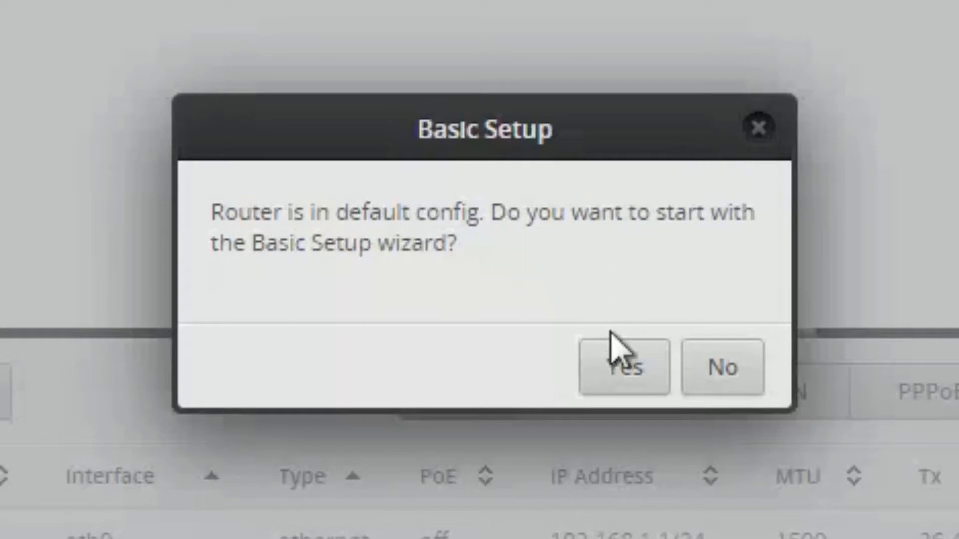
Accept the default-configuration prompt with Yes to launch Basic Setup
{"action": "left_click", "coordinate": [623, 372]}
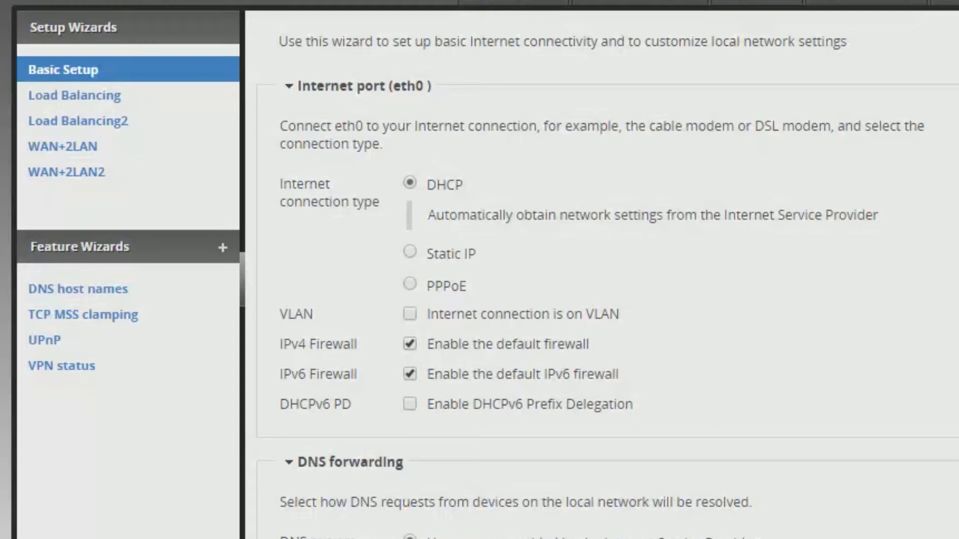
Under User setup, enter the default user's new password in Password and Confirm Password
{"action": "scroll", "coordinate": [599, 275], "scroll_direction": "down", "scroll_amount": 1}
{"action": "scroll", "coordinate": [607, 274], "scroll_direction": "down", "scroll_amount": 5}
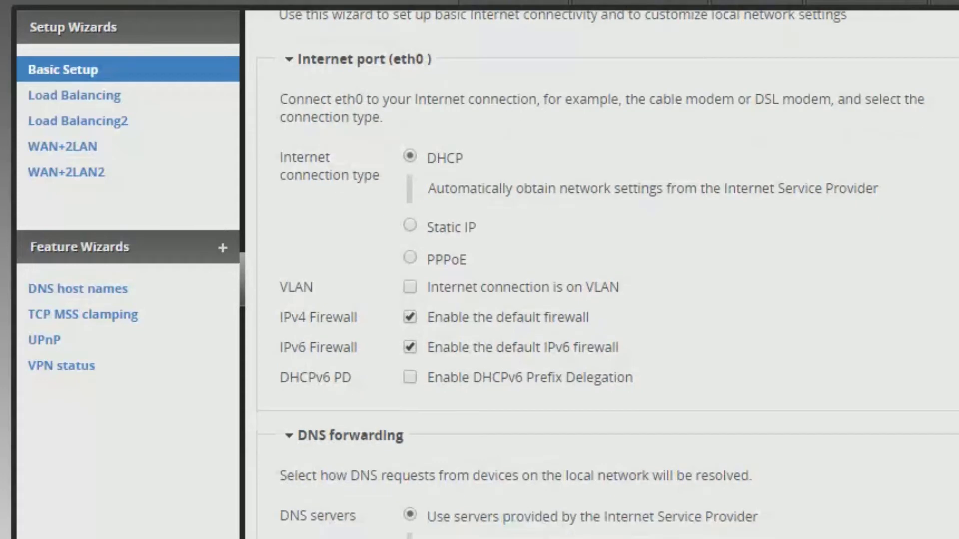
{"action": "scroll", "coordinate": [607, 274], "scroll_direction": "down", "scroll_amount": 2}
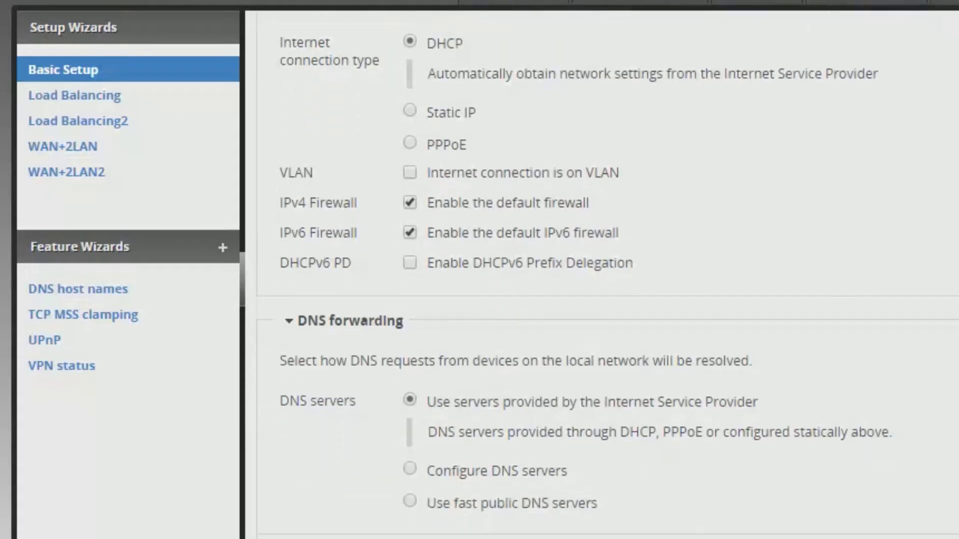
{"action": "scroll", "coordinate": [607, 274], "scroll_direction": "down", "scroll_amount": 4}
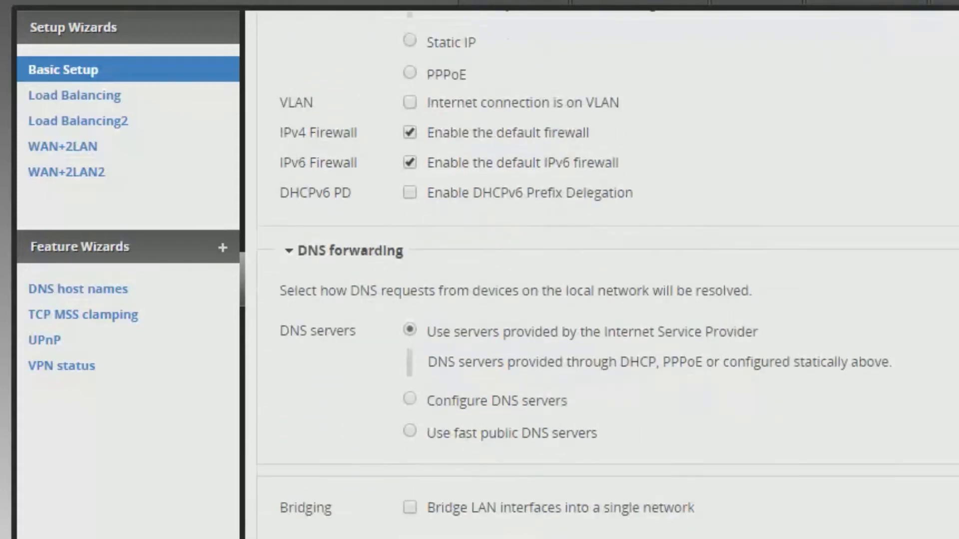
{"action": "scroll", "coordinate": [608, 274], "scroll_direction": "down", "scroll_amount": 3}
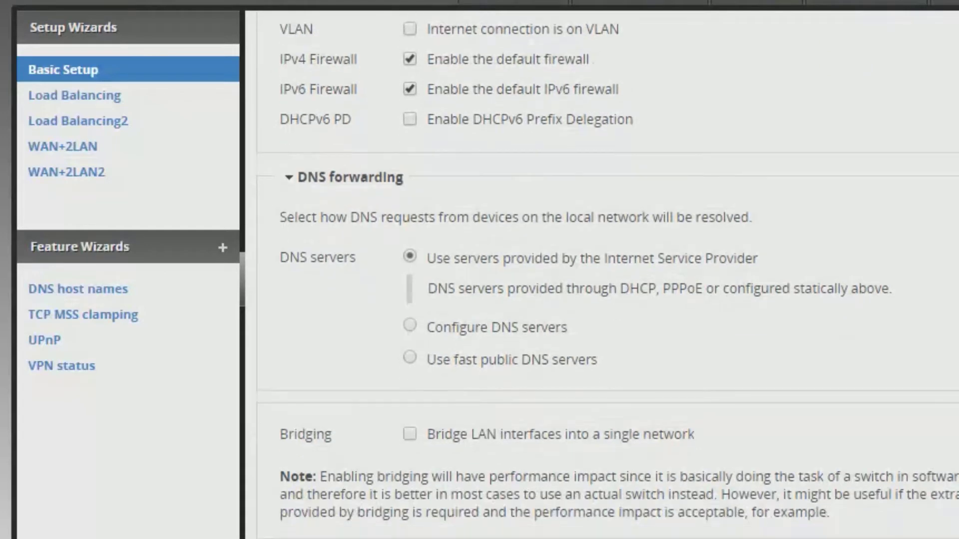
{"action": "scroll", "coordinate": [607, 274], "scroll_direction": "down", "scroll_amount": 6}
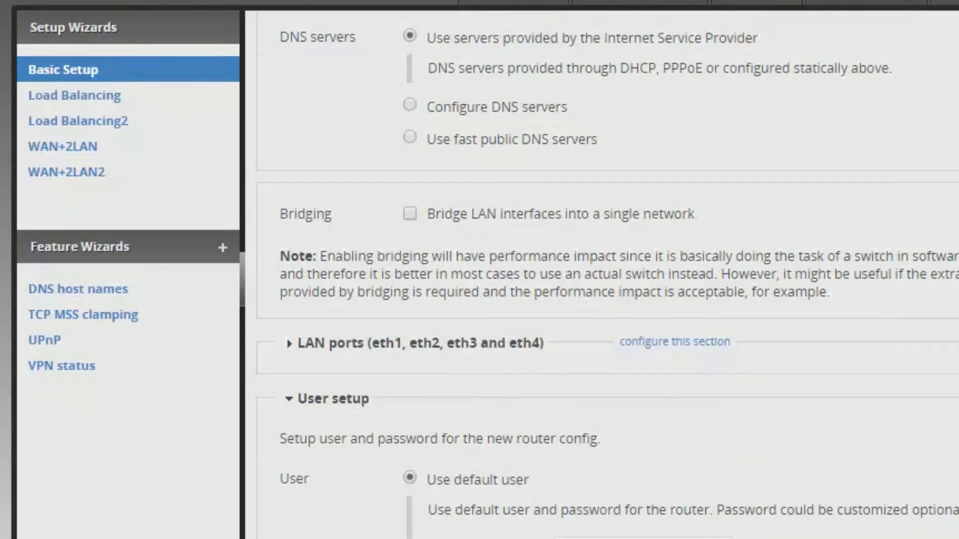
{"action": "scroll", "coordinate": [607, 274], "scroll_direction": "down", "scroll_amount": 10}
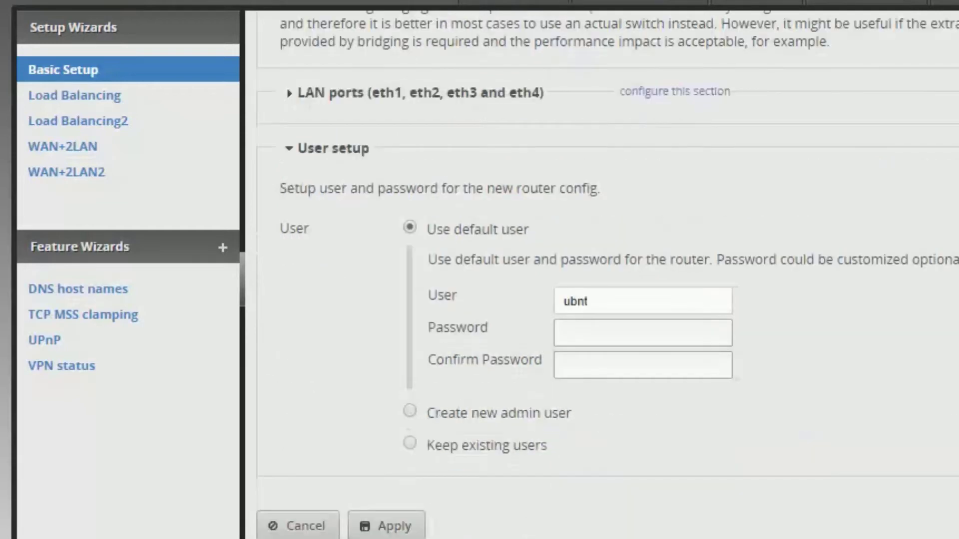
{"action": "scroll", "coordinate": [608, 274], "scroll_direction": "down", "scroll_amount": 1}
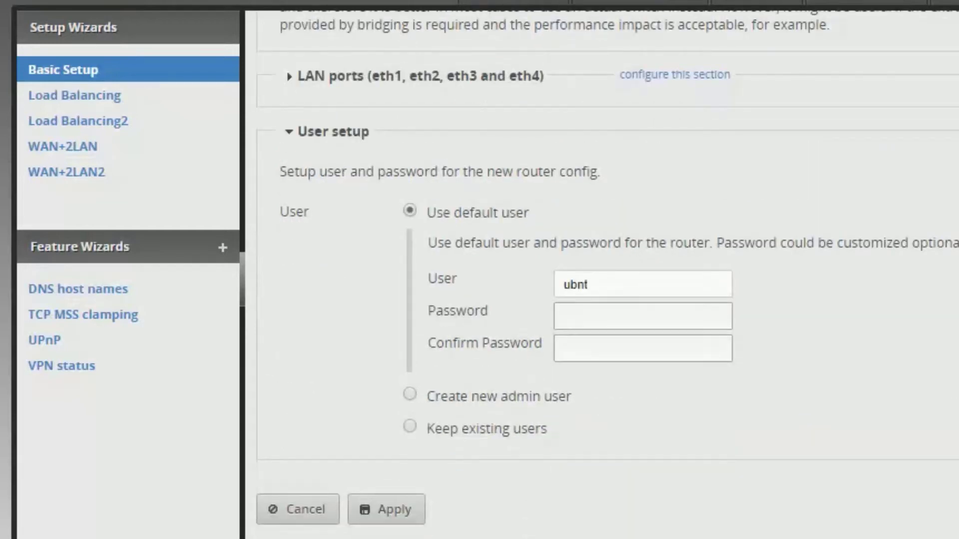
{"action": "left_click", "coordinate": [614, 315]}
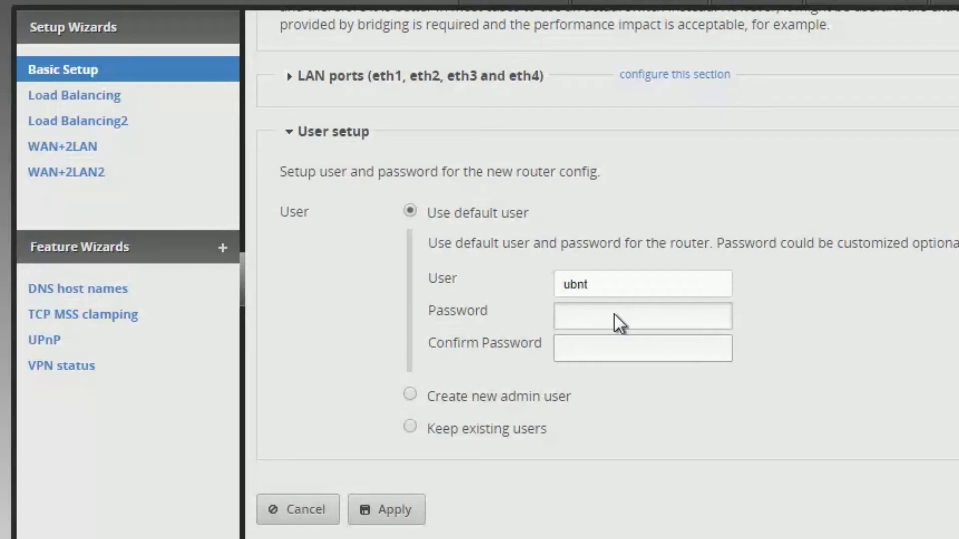
{"action": "type", "text": "ubnt"}
{"action": "key", "text": "Tab"}
{"action": "type", "text": "ub"}
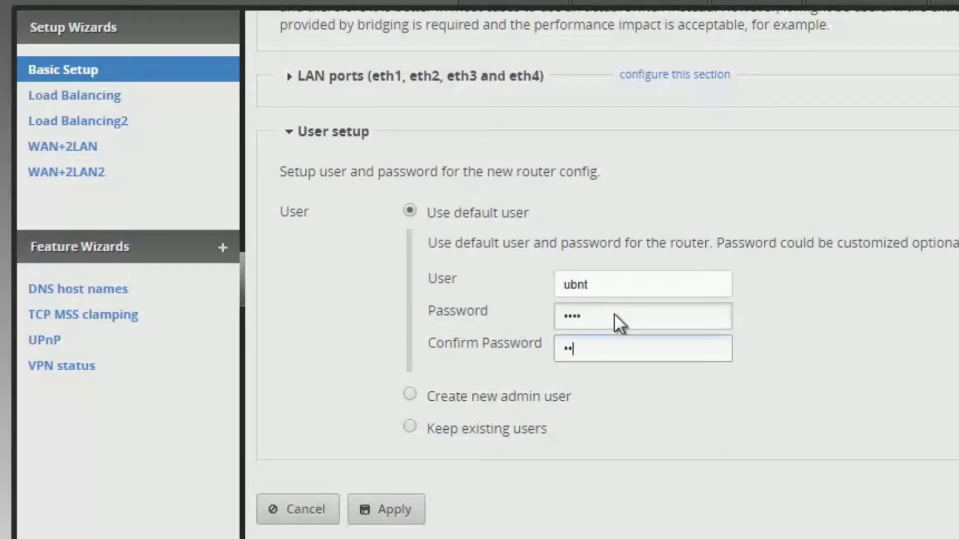
{"action": "type", "text": "nt"}
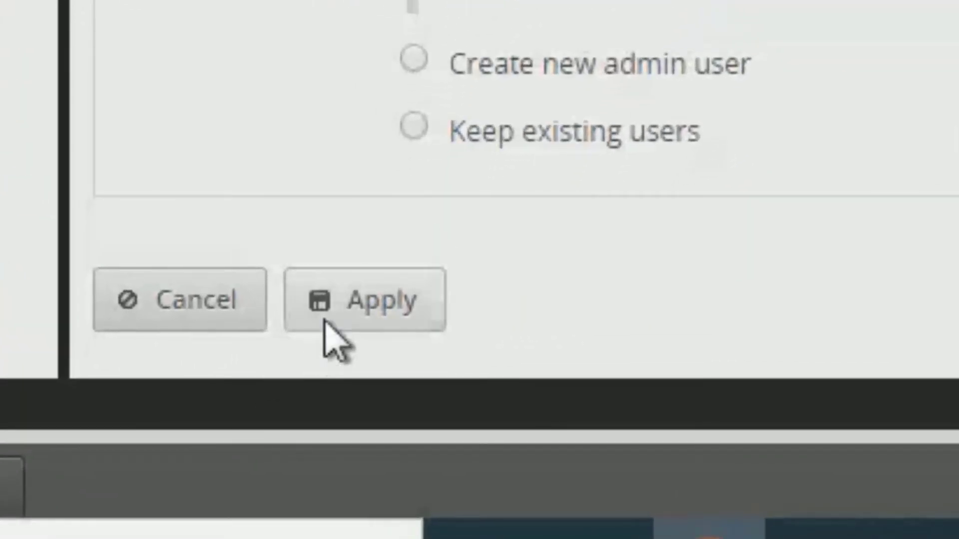
Apply the Basic Setup changes, confirm the router reboot, and open Ethernet 2's adapter properties
{"action": "left_click", "coordinate": [324, 320]}
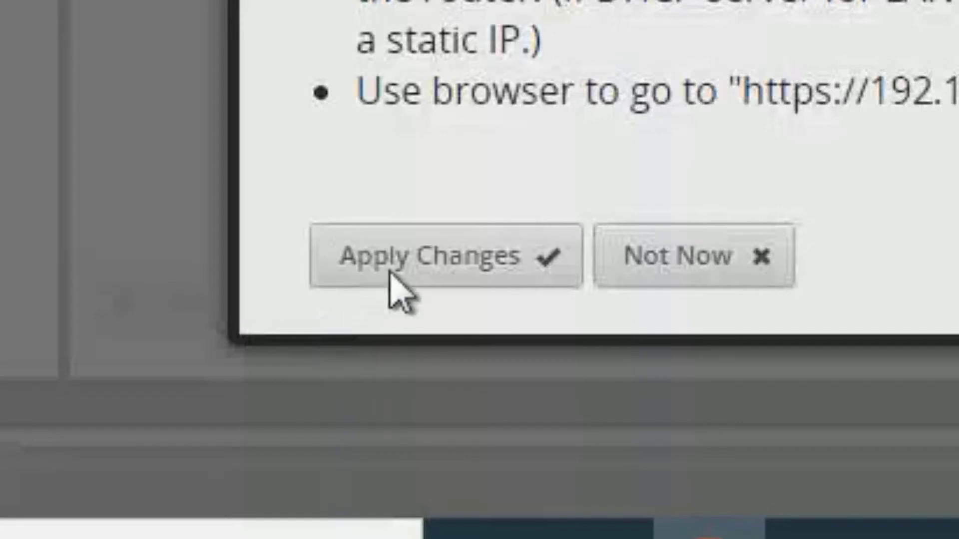
{"action": "left_click", "coordinate": [403, 263]}
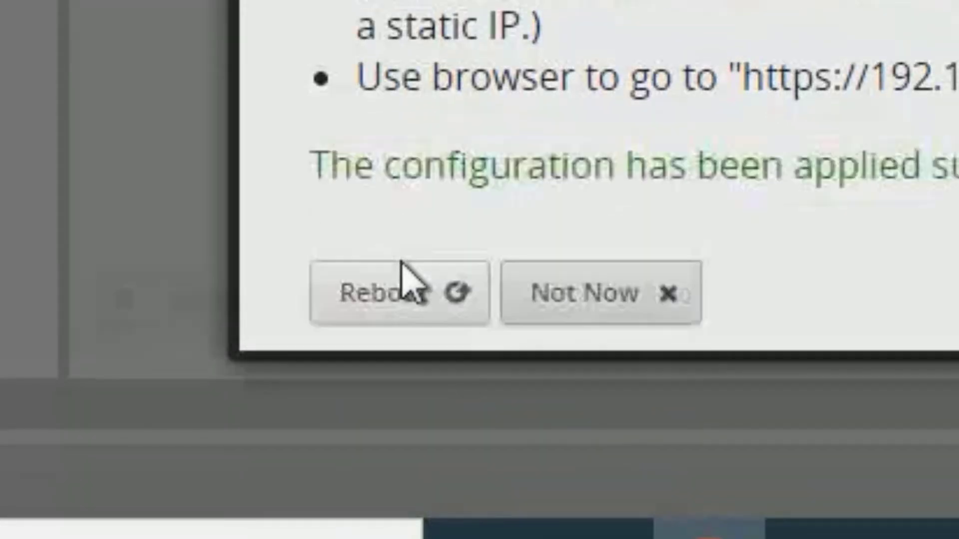
{"action": "left_click", "coordinate": [403, 295]}
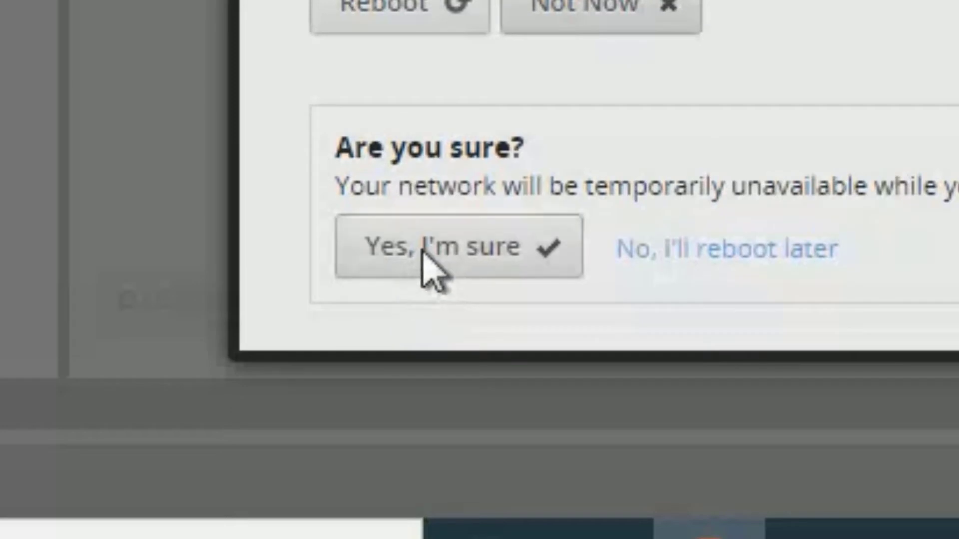
{"action": "left_click", "coordinate": [423, 253]}
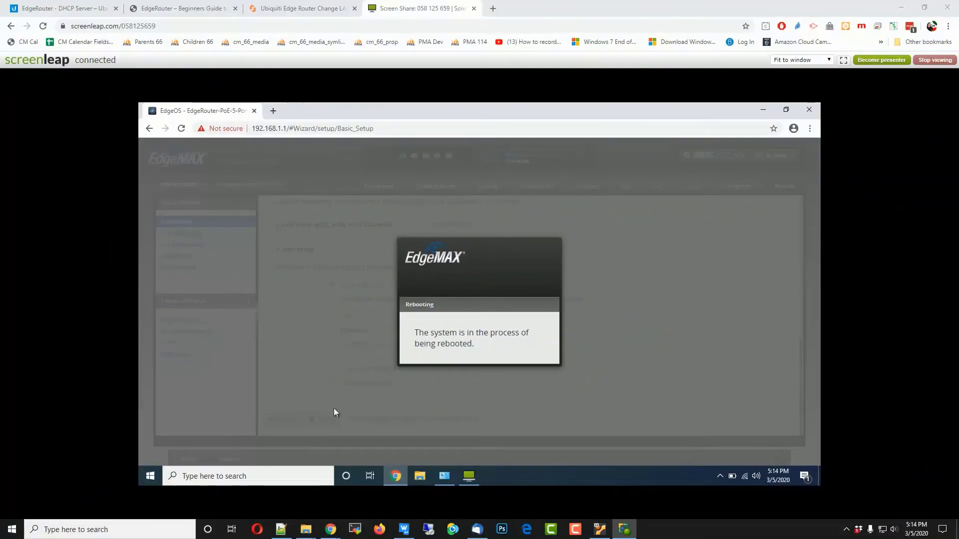
{"action": "right_click", "coordinate": [334, 408]}
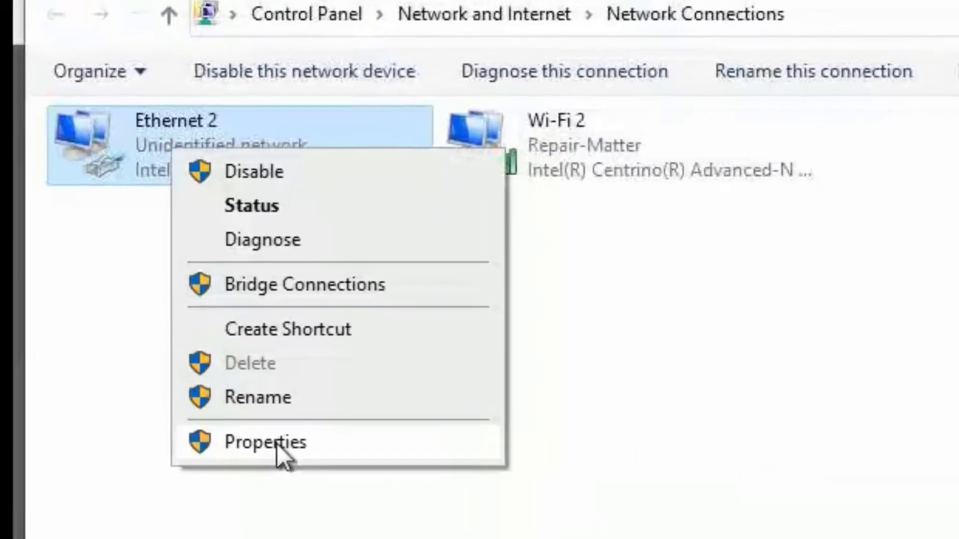
{"action": "left_click", "coordinate": [277, 443]}
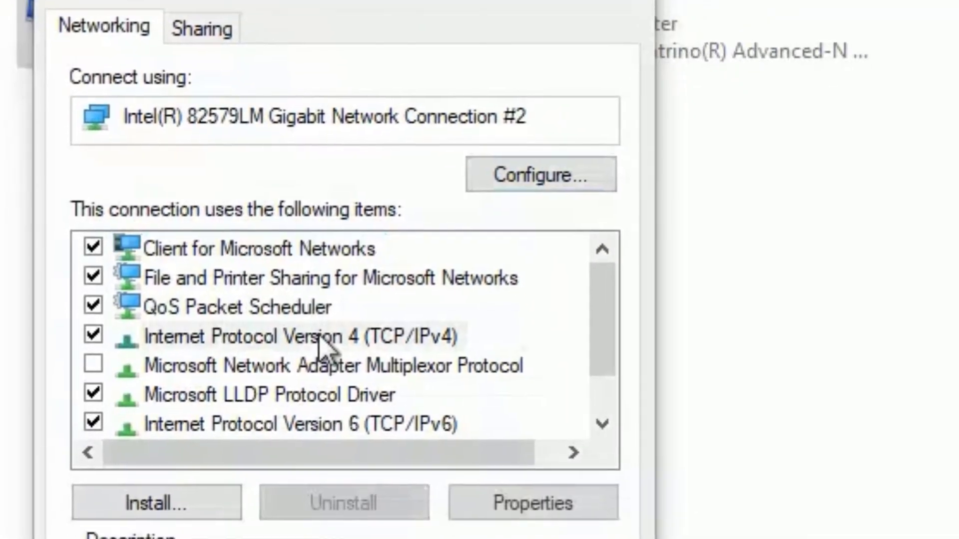
Set Ethernet 2's IPv4 to obtain both IP address and DNS servers automatically
{"action": "double_click", "coordinate": [332, 453]}
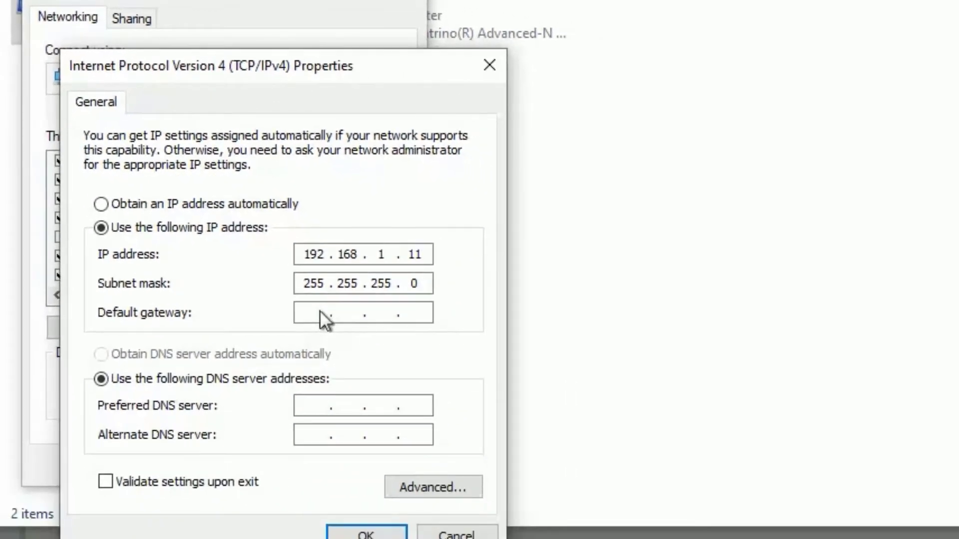
{"action": "left_click", "coordinate": [101, 204]}
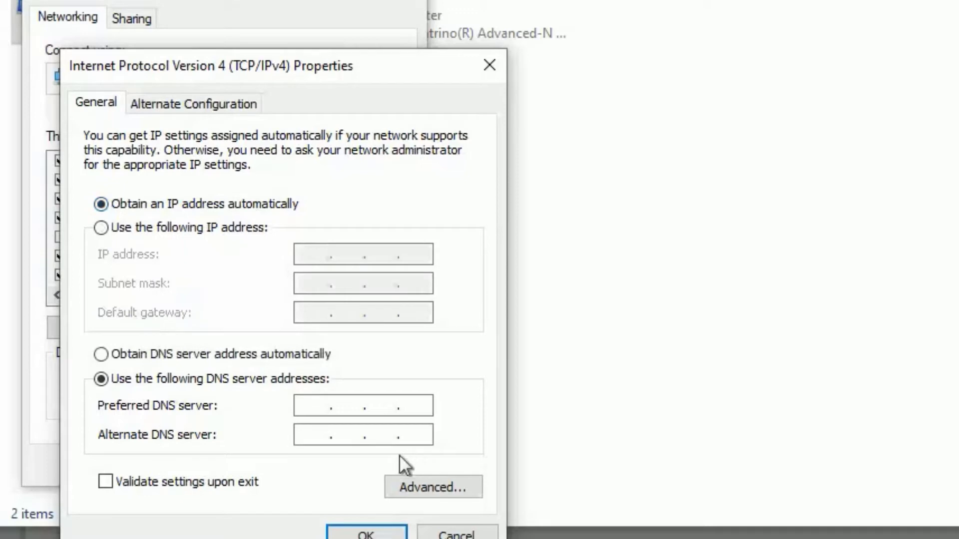
{"action": "left_click", "coordinate": [263, 354]}
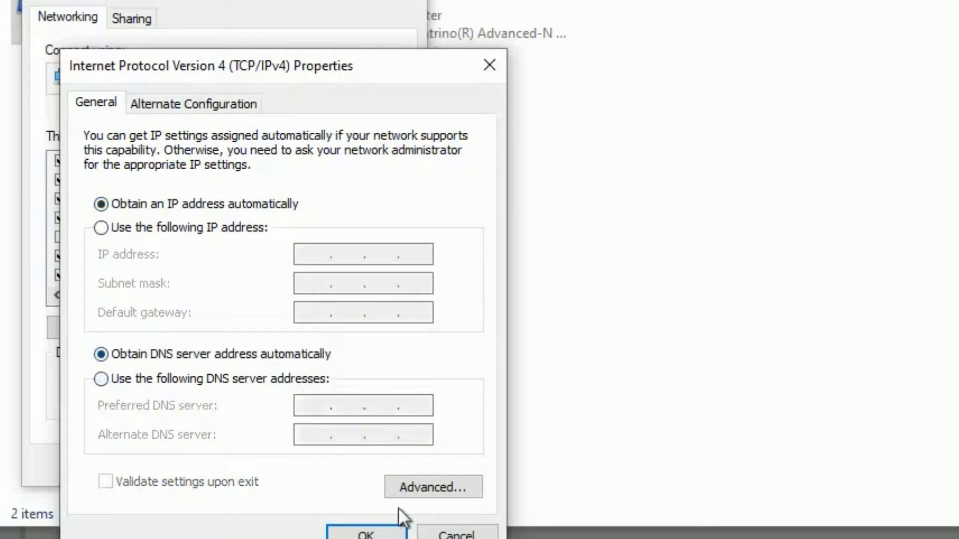
{"action": "left_click", "coordinate": [360, 532]}
{"action": "left_click", "coordinate": [279, 460]}
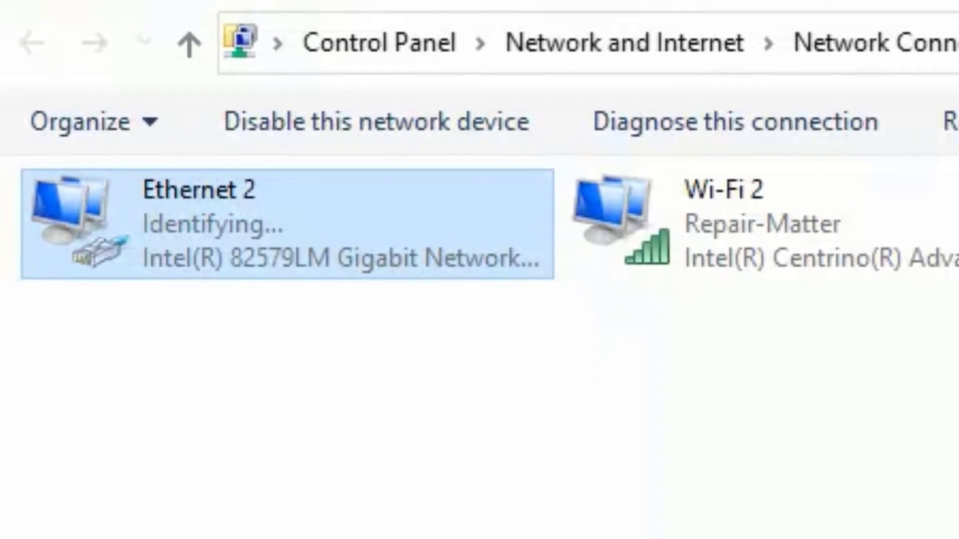
Launch Command Prompt via cmd, run ipconfig /release, and check the Ethernet 2 section
{"action": "key", "text": "super"}
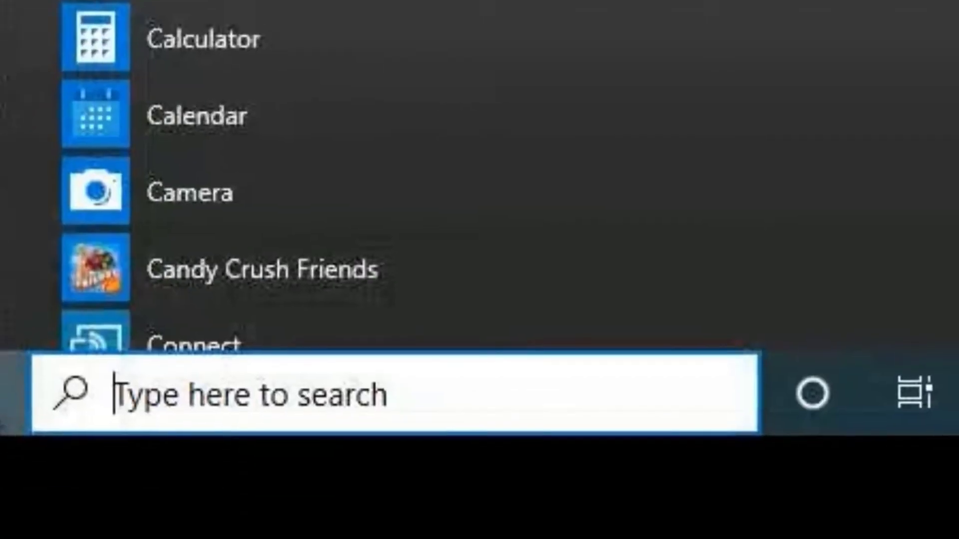
{"action": "type", "text": "cmd"}
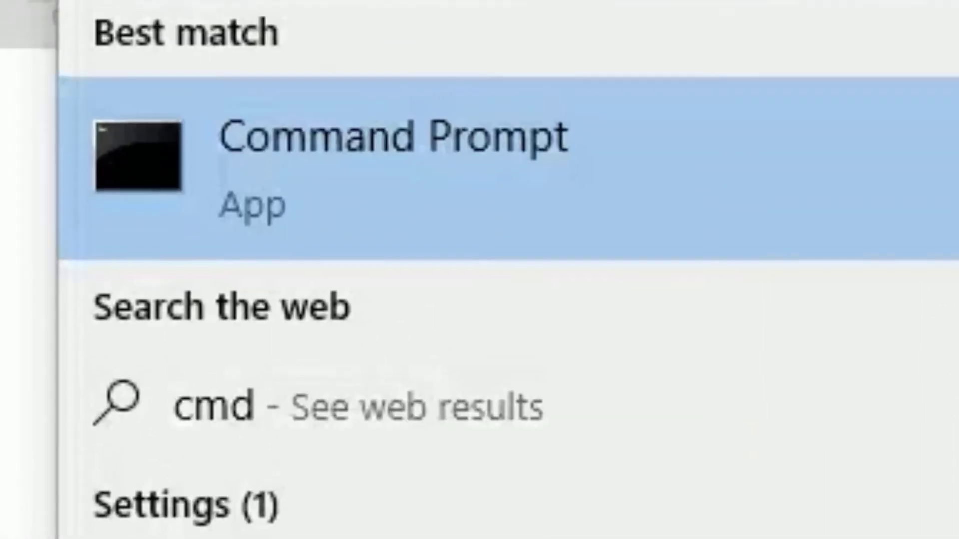
{"action": "key", "text": "Return"}
{"action": "type", "text": "ipconfig /release"}
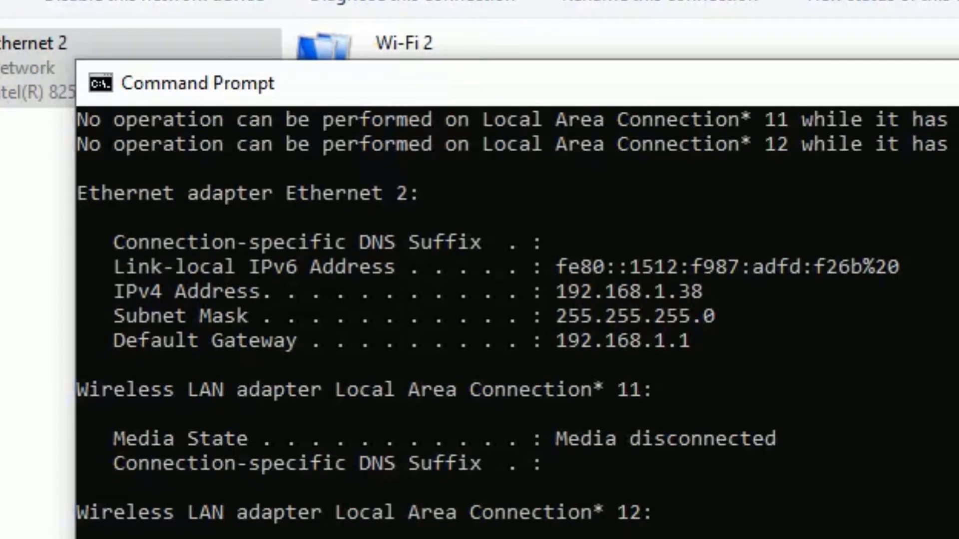
{"action": "left_click_drag", "start_coordinate": [286, 219], "coordinate": [418, 200]}
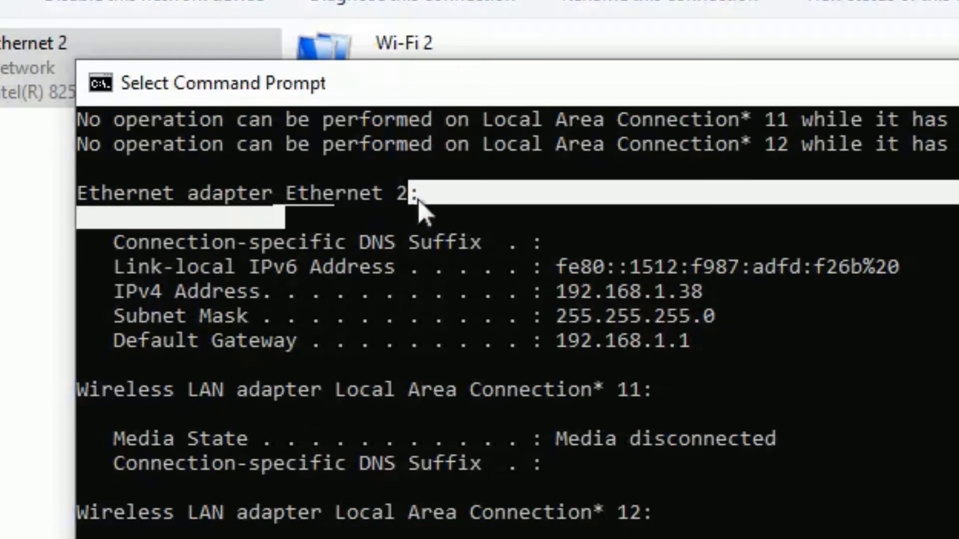
{"action": "left_click", "coordinate": [612, 291]}
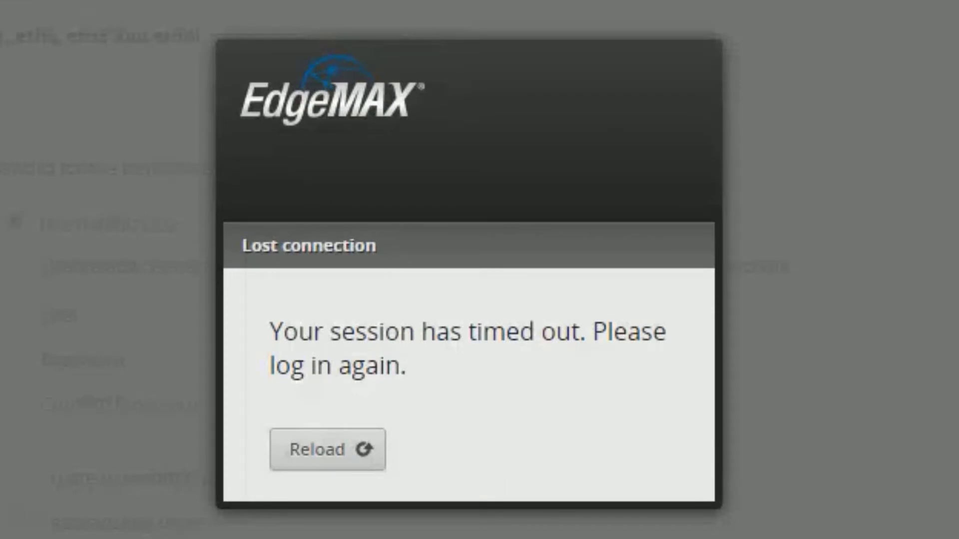
{"action": "type", "text": "https://192.168.1.1"}
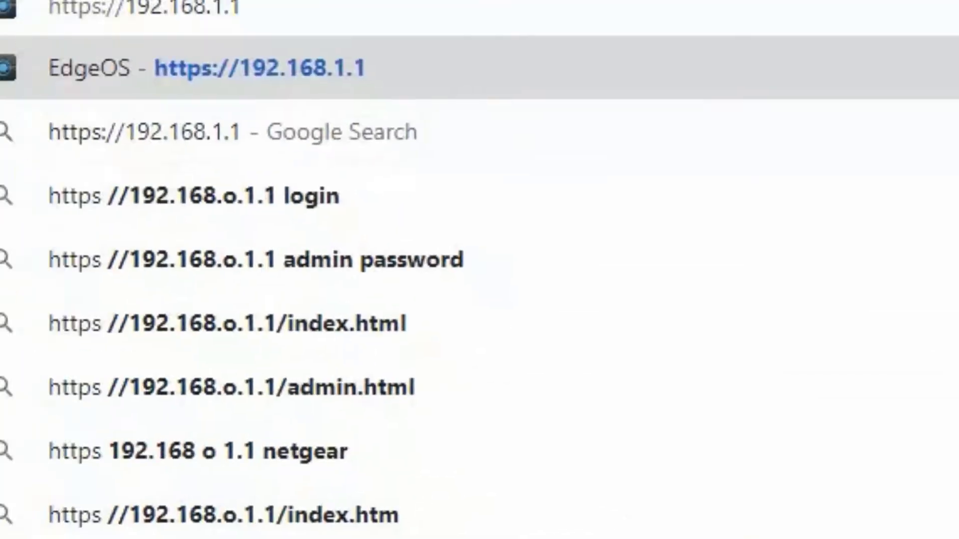
{"action": "key", "text": "Return"}
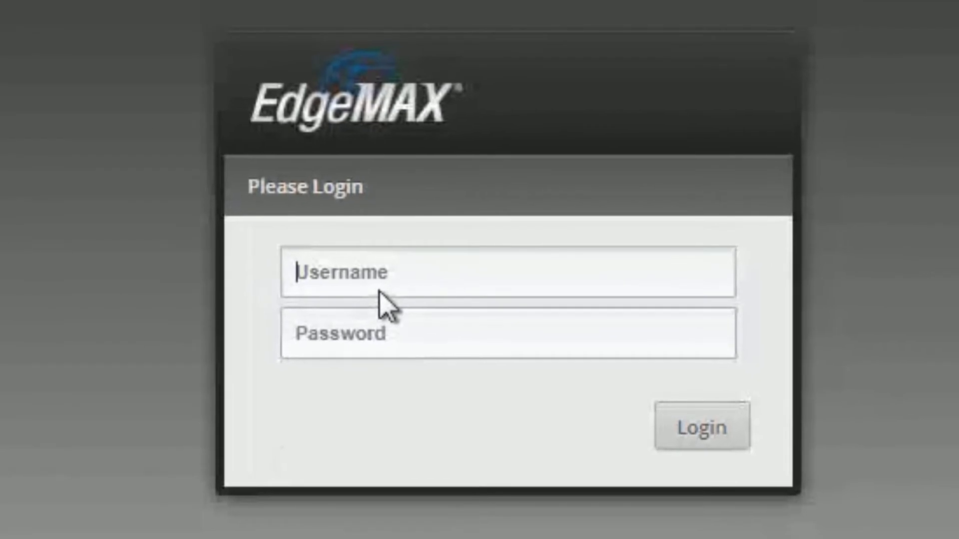
{"action": "left_click", "coordinate": [887, 460]}
{"action": "type", "text": "u"}
{"action": "left_click", "coordinate": [379, 302]}
{"action": "key", "text": "Tab"}
{"action": "type", "text": "ubnt"}
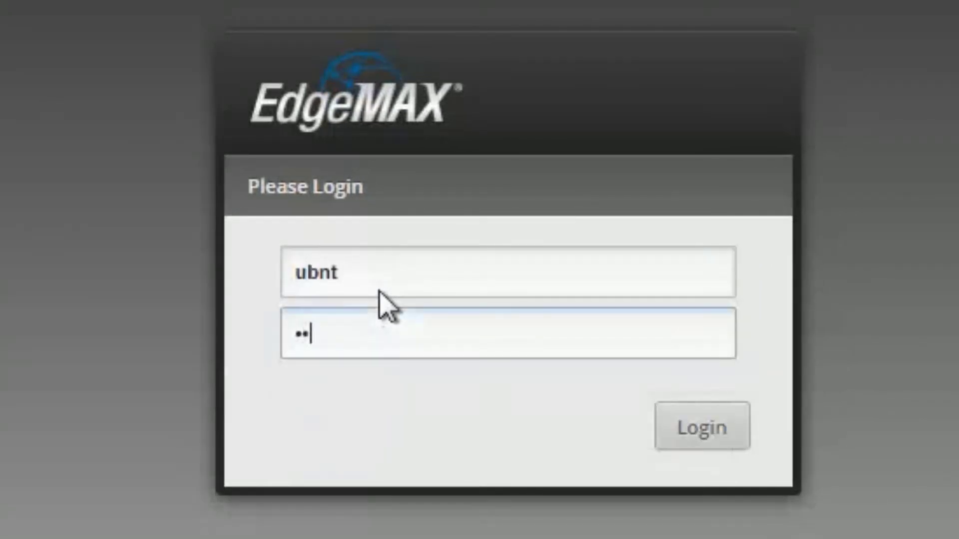
{"action": "left_click", "coordinate": [680, 422]}
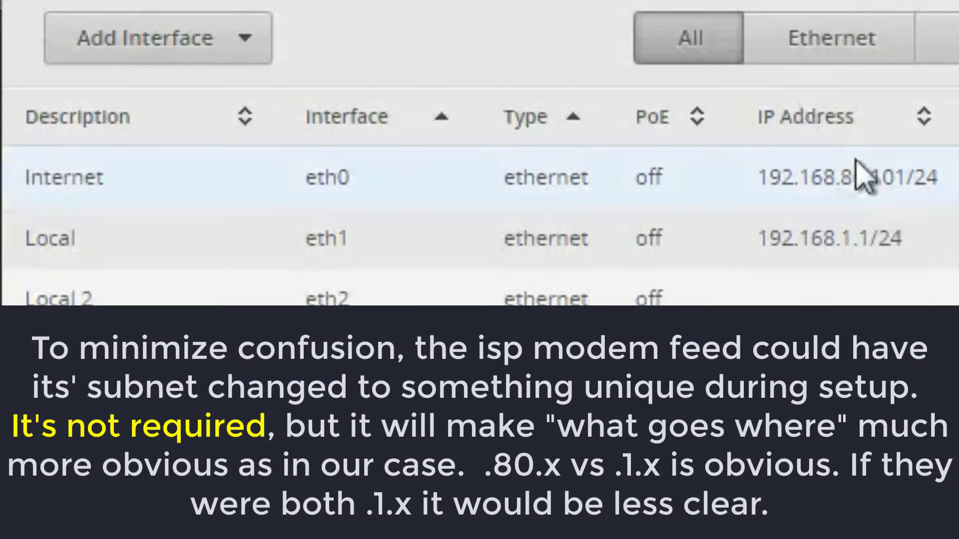
{"action": "left_click_drag", "start_coordinate": [842, 179], "coordinate": [867, 176]}
{"action": "left_click", "coordinate": [879, 179]}
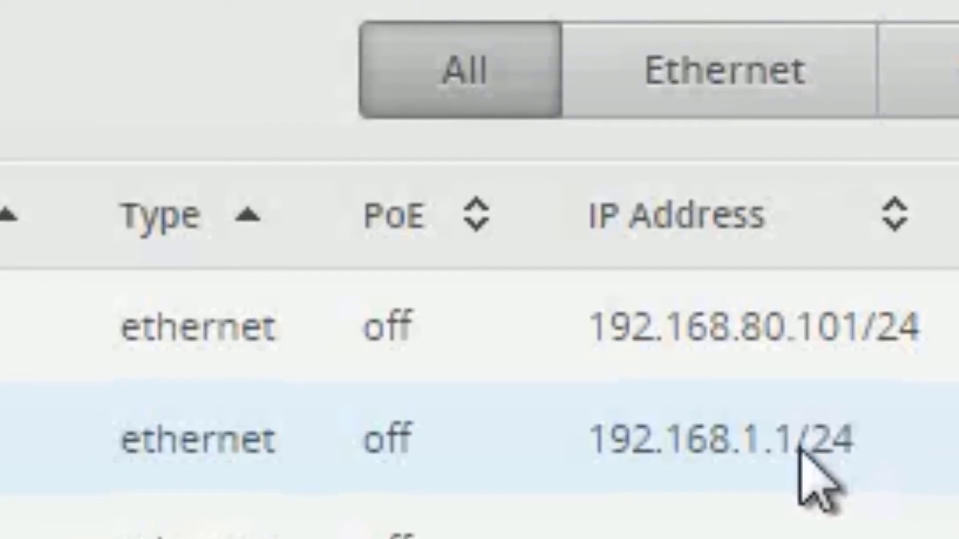
{"action": "left_click_drag", "start_coordinate": [765, 325], "coordinate": [892, 325]}
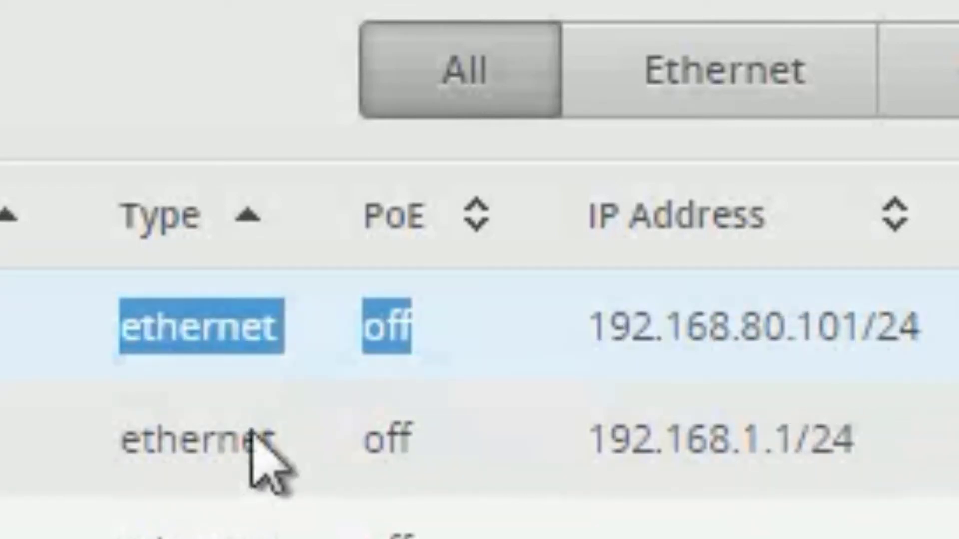
{"action": "left_click", "coordinate": [154, 235]}
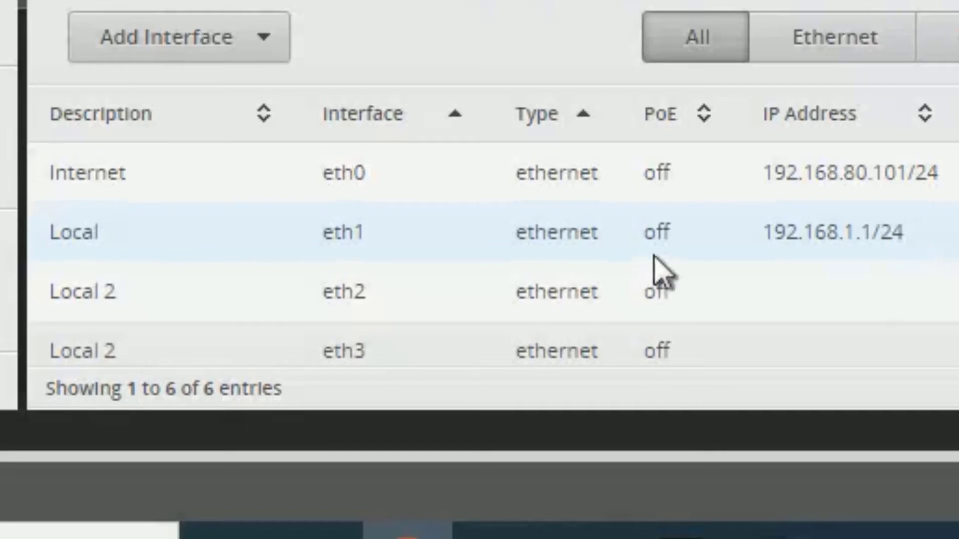
{"action": "left_click_drag", "start_coordinate": [894, 235], "coordinate": [756, 236]}
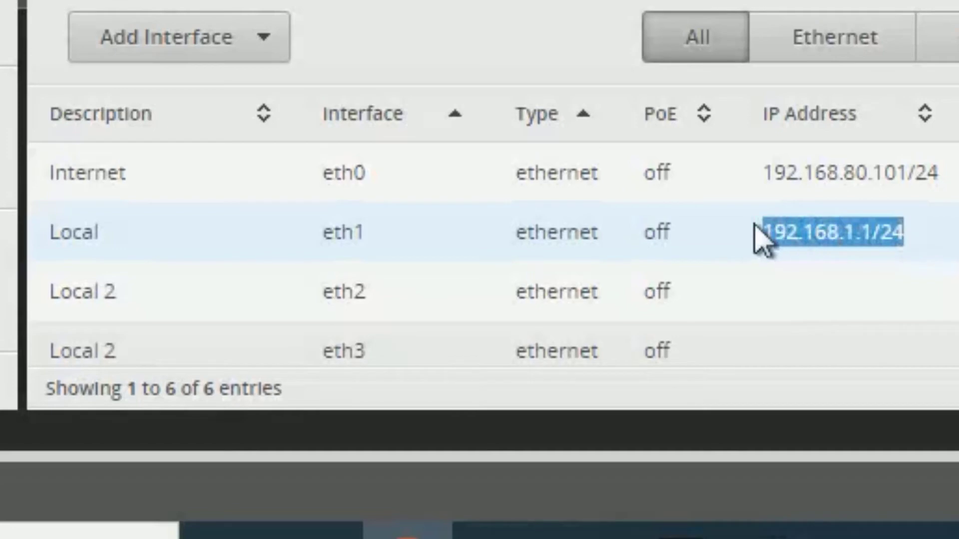
{"action": "double_click", "coordinate": [310, 232]}
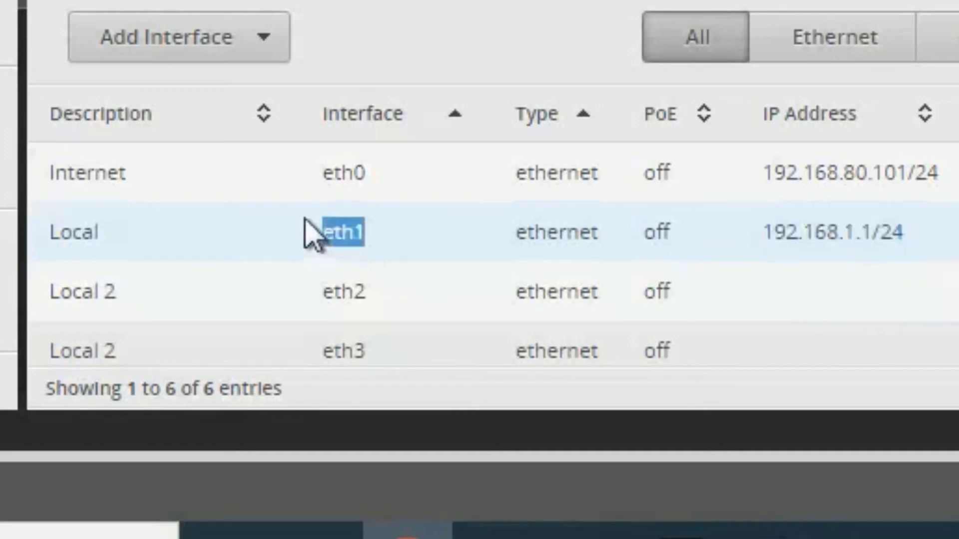
{"action": "left_click", "coordinate": [863, 235]}
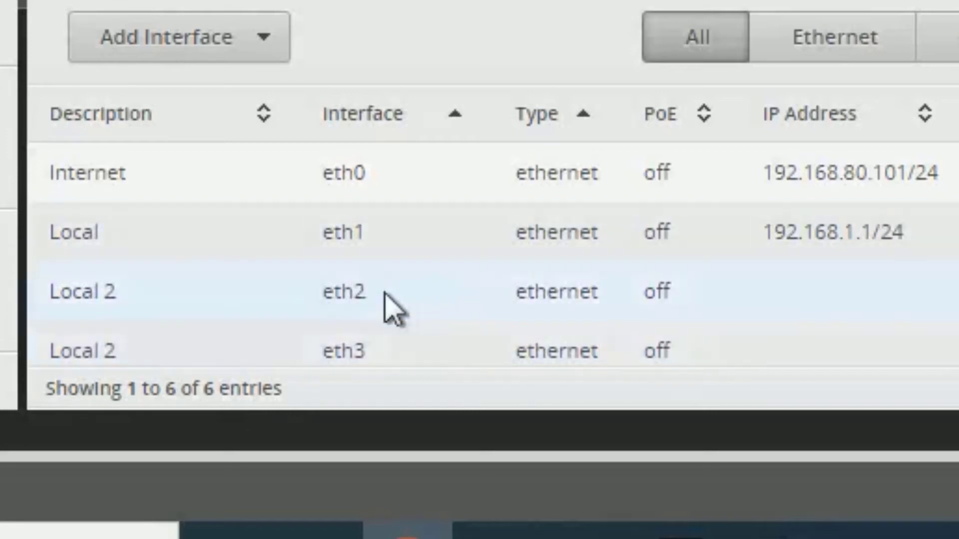
{"action": "left_click_drag", "start_coordinate": [372, 294], "coordinate": [325, 295]}
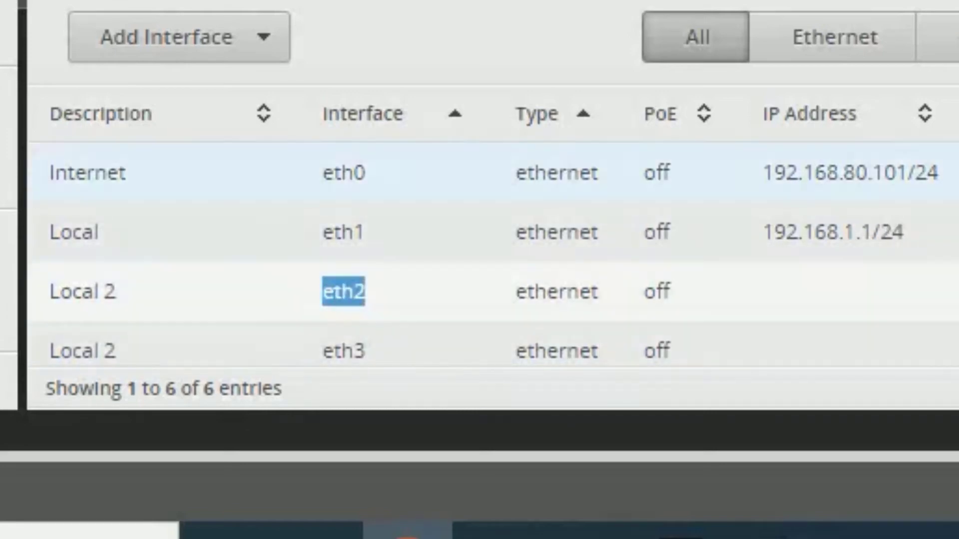
{"action": "scroll", "coordinate": [399, 240], "scroll_direction": "down", "scroll_amount": 2}
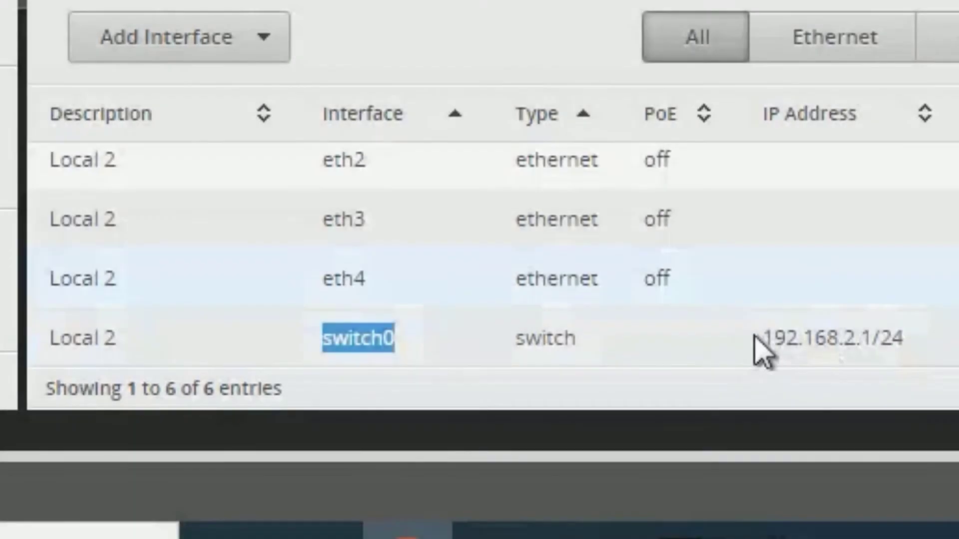
{"action": "triple_click", "coordinate": [759, 350]}
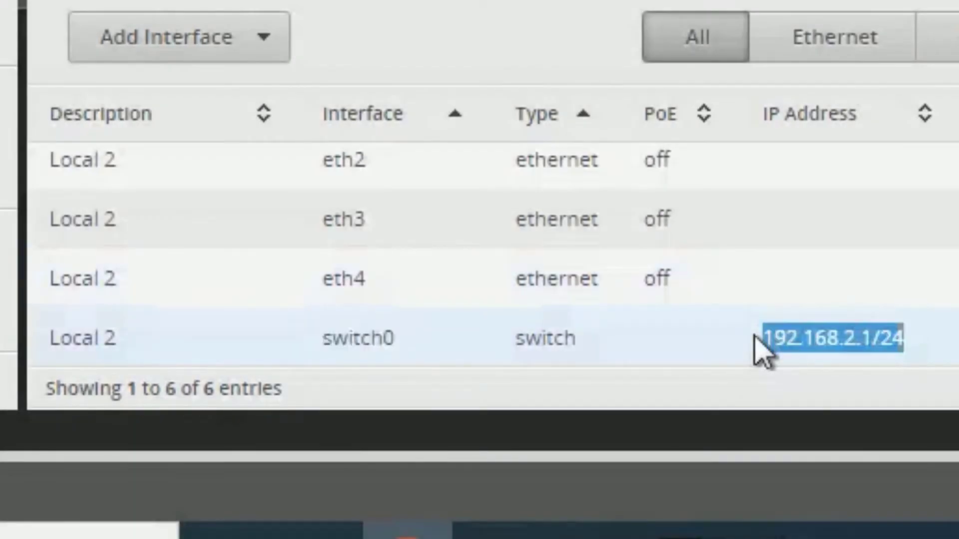
{"action": "left_click", "coordinate": [864, 357]}
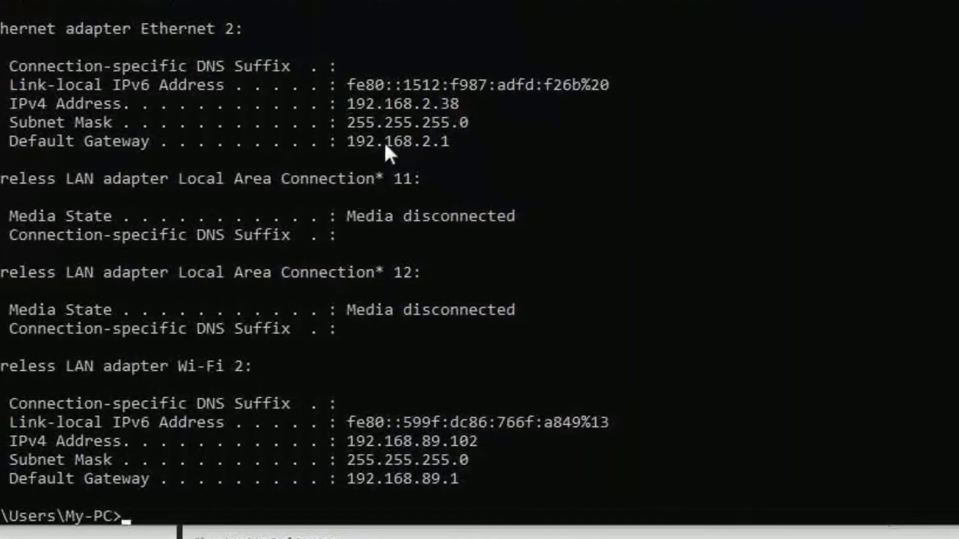
{"action": "left_click_drag", "start_coordinate": [458, 145], "coordinate": [350, 147]}
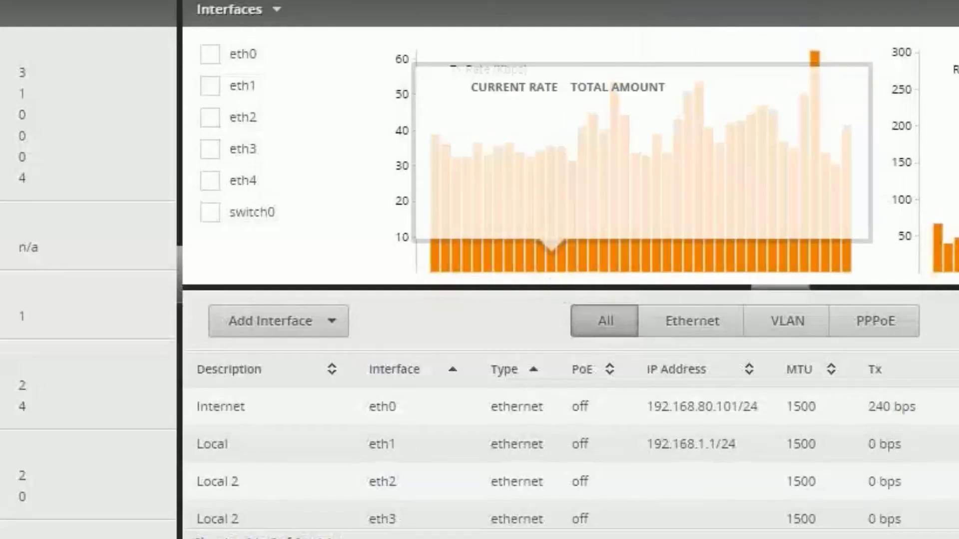
Open Config for the Local eth1 interface from its Actions menu
{"action": "double_click", "coordinate": [381, 444]}
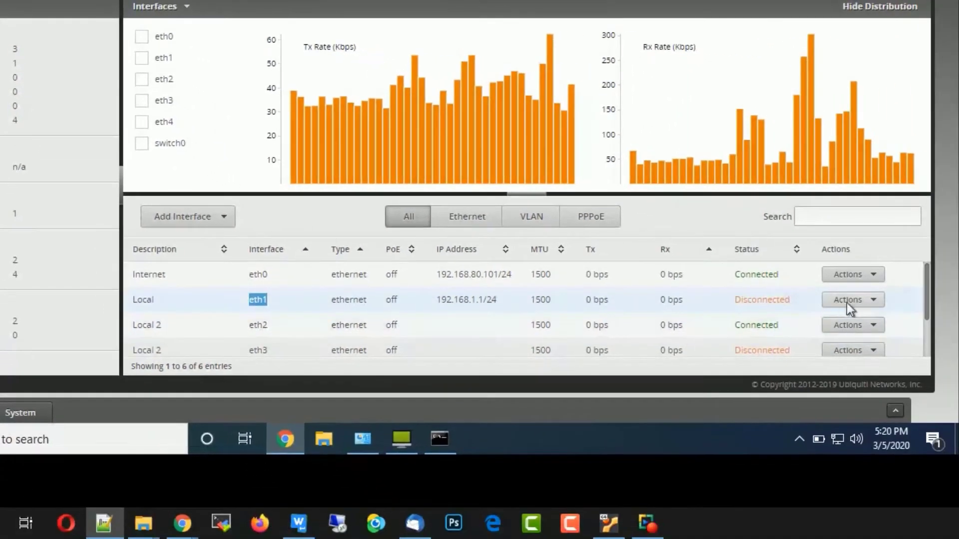
{"action": "double_click", "coordinate": [769, 302]}
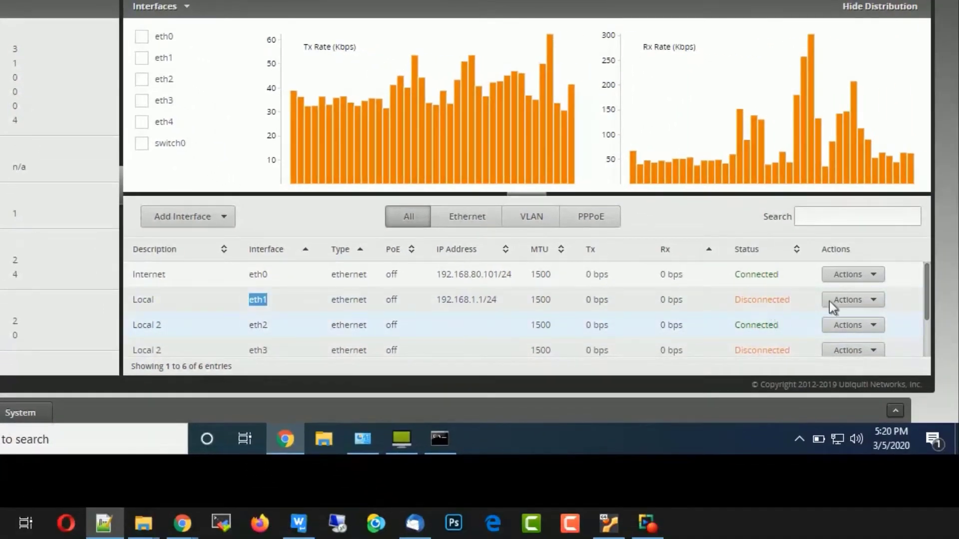
{"action": "left_click", "coordinate": [847, 300]}
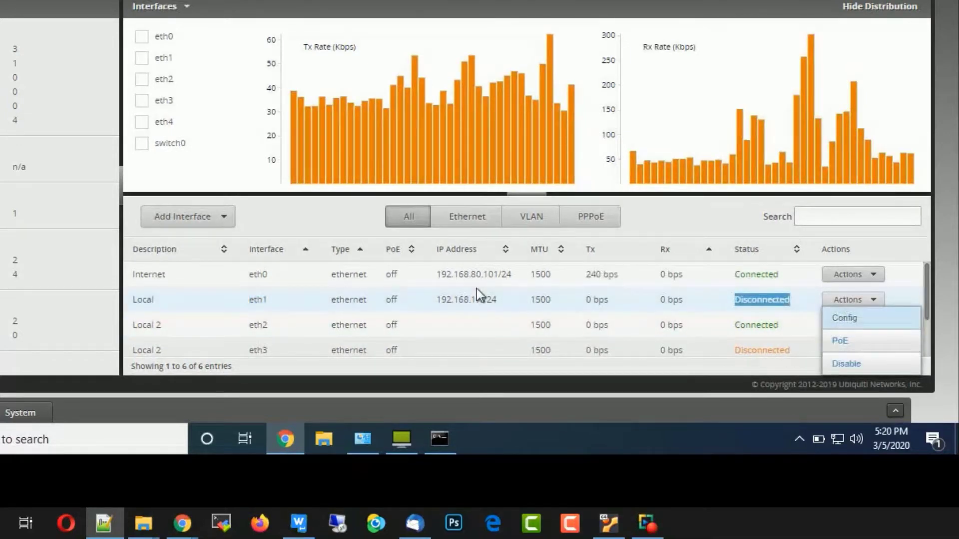
{"action": "left_click", "coordinate": [476, 289]}
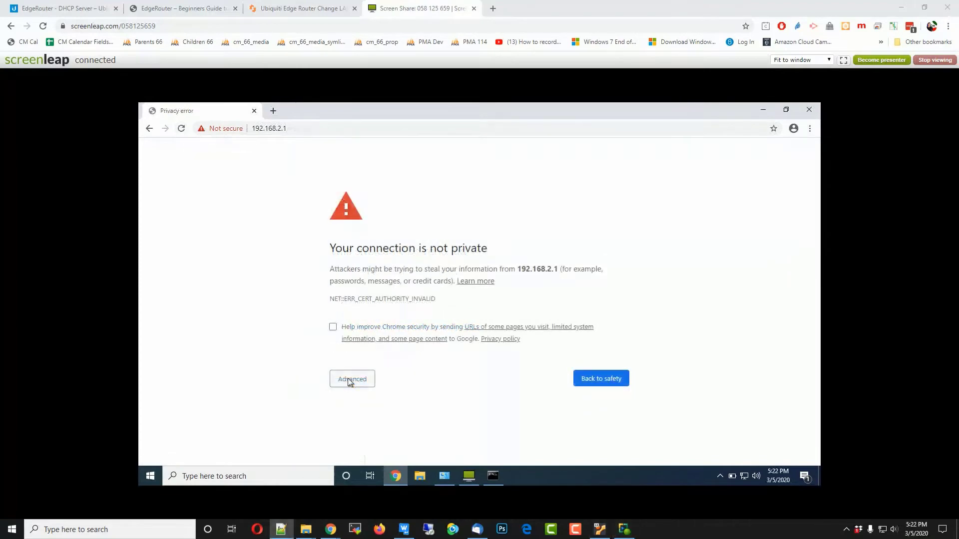
Expand Advanced on the certificate warning and proceed to 192.168.2.1 (unsafe)
{"action": "left_click", "coordinate": [349, 380]}
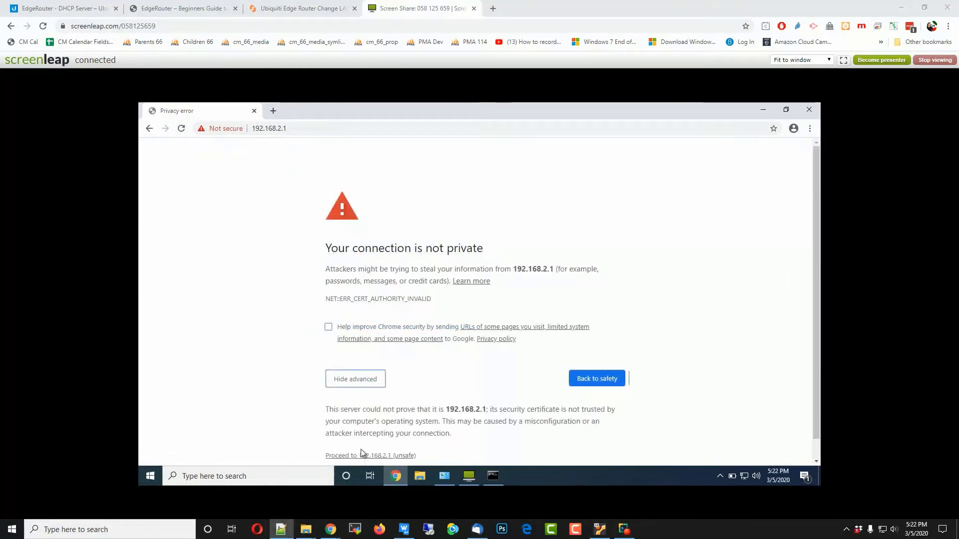
{"action": "left_click", "coordinate": [361, 453]}
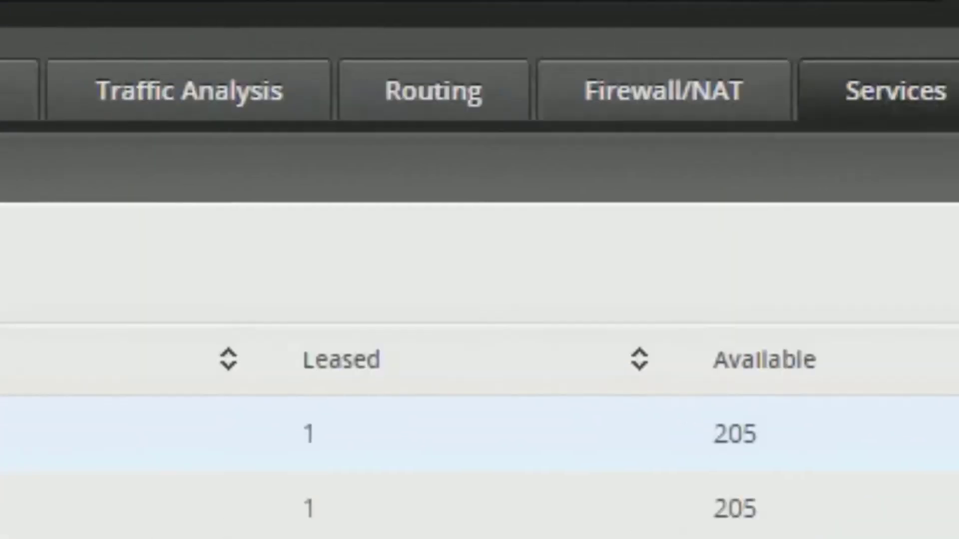
Delete the LAN1 DHCP server for 192.168.1.0/24, leaving only LAN2
{"action": "left_click_drag", "start_coordinate": [373, 164], "coordinate": [612, 154]}
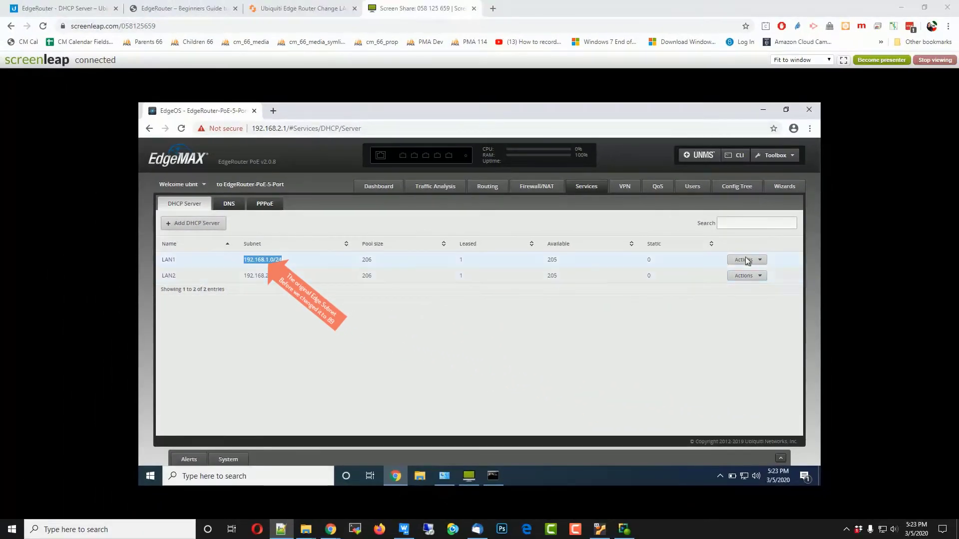
{"action": "left_click", "coordinate": [747, 260]}
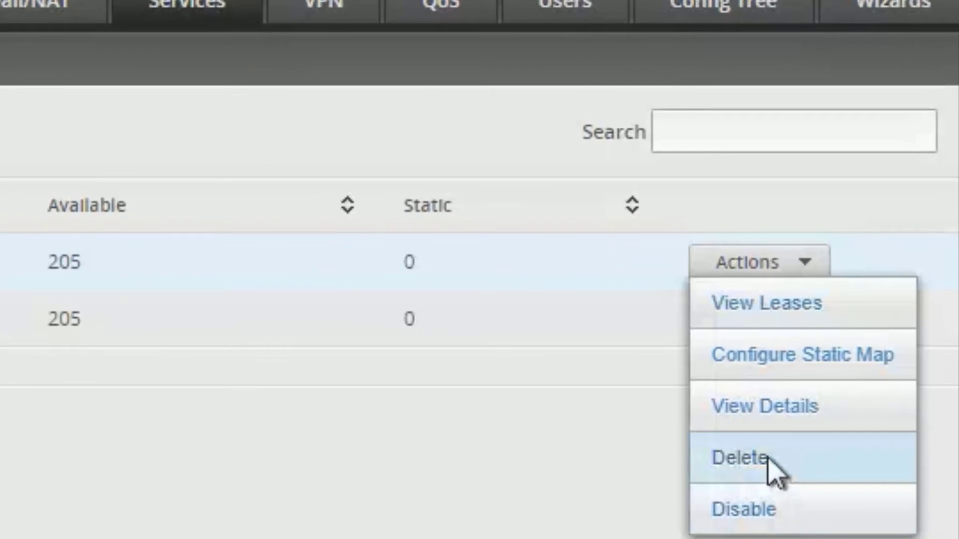
{"action": "left_click", "coordinate": [769, 461]}
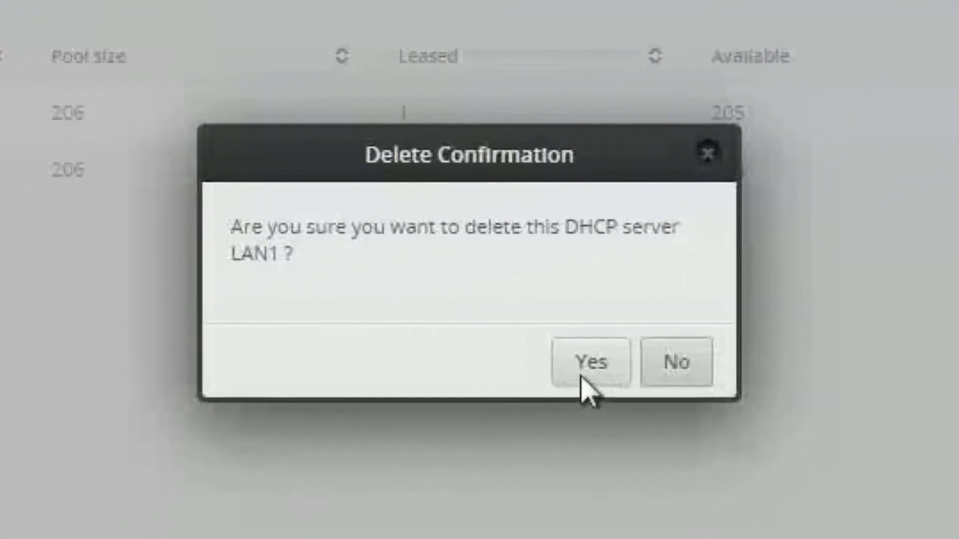
{"action": "left_click", "coordinate": [583, 378]}
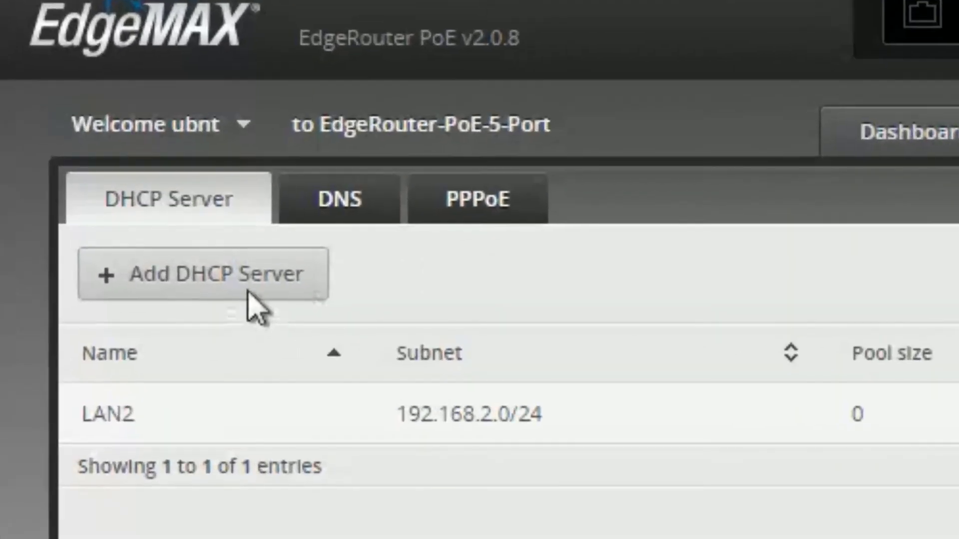
Start a new DHCP server named Lan-1-89 on subnet 192.168.89.0/24
{"action": "left_click", "coordinate": [203, 275]}
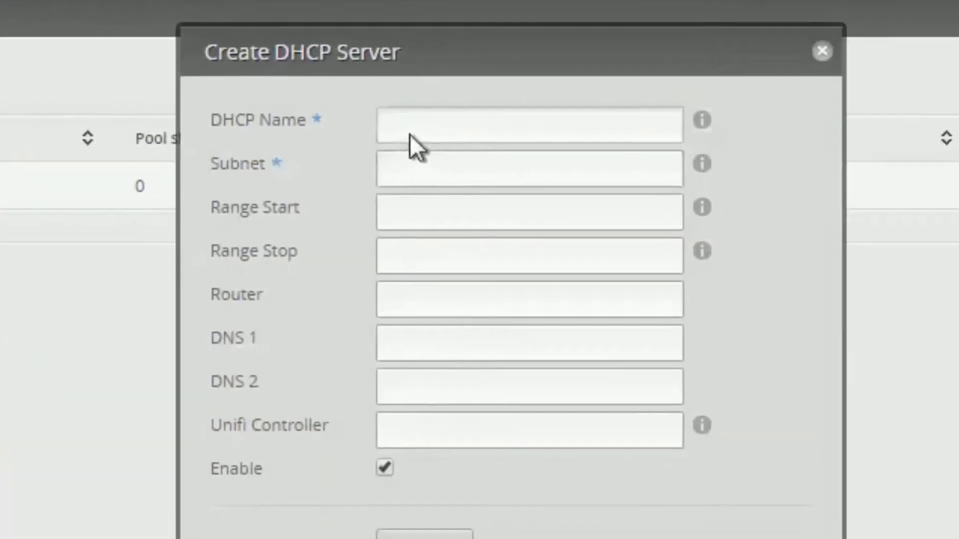
{"action": "left_click", "coordinate": [409, 134]}
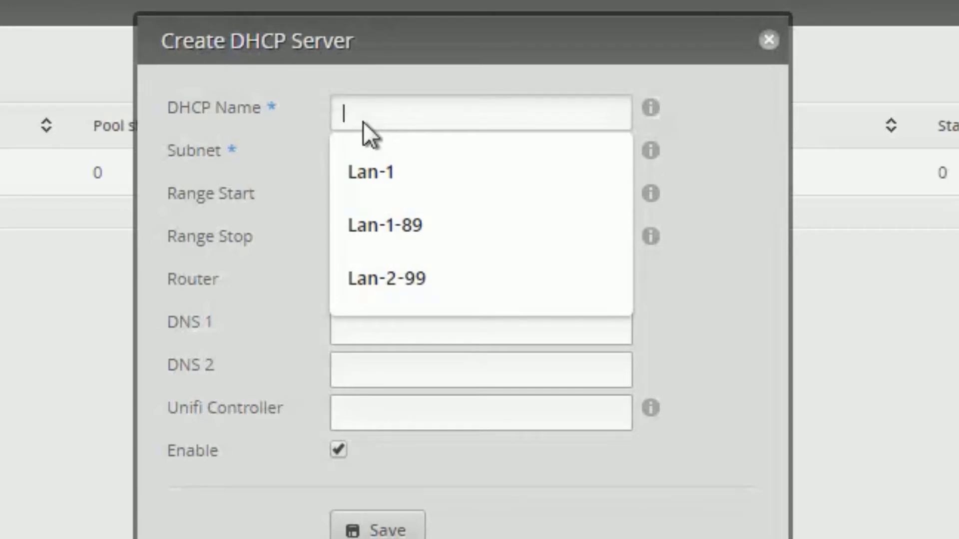
{"action": "left_click", "coordinate": [388, 220]}
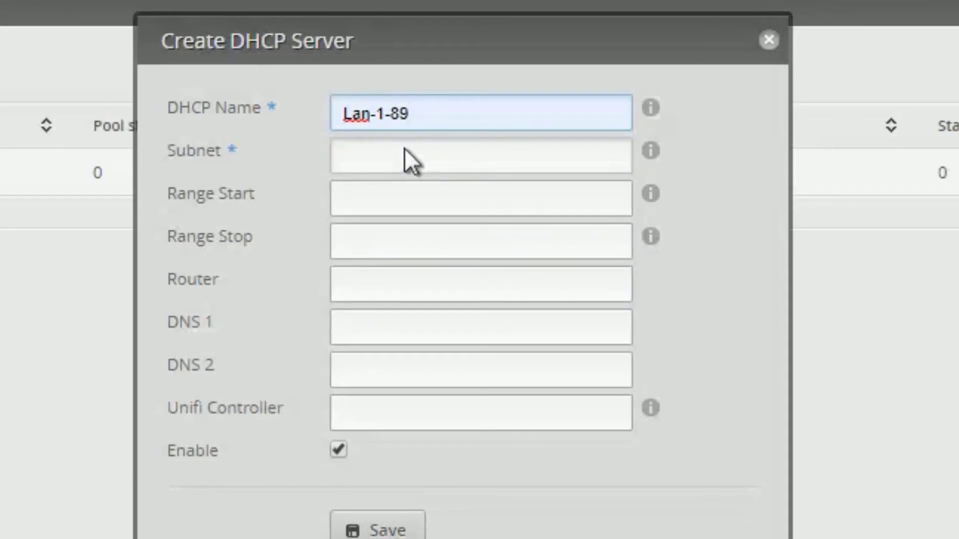
{"action": "left_click", "coordinate": [405, 148]}
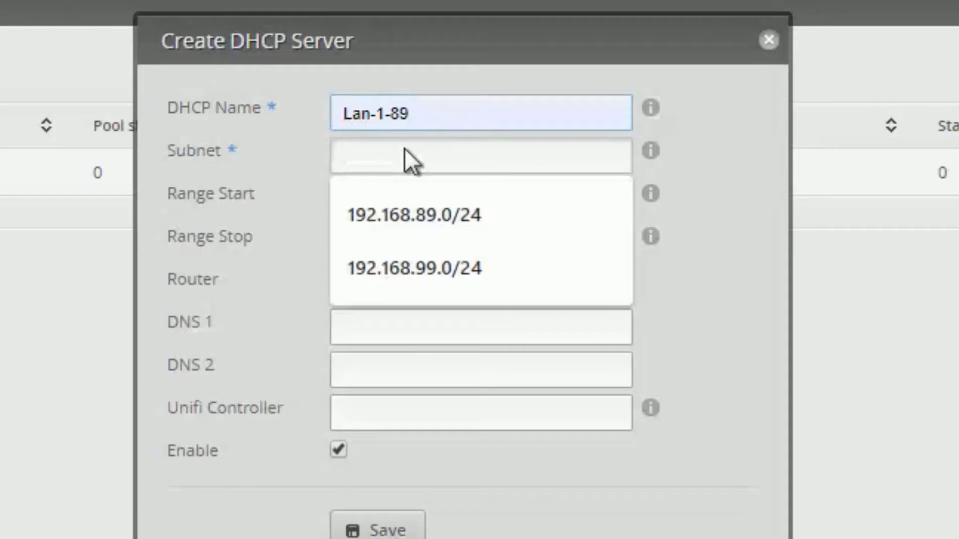
{"action": "left_click", "coordinate": [433, 209]}
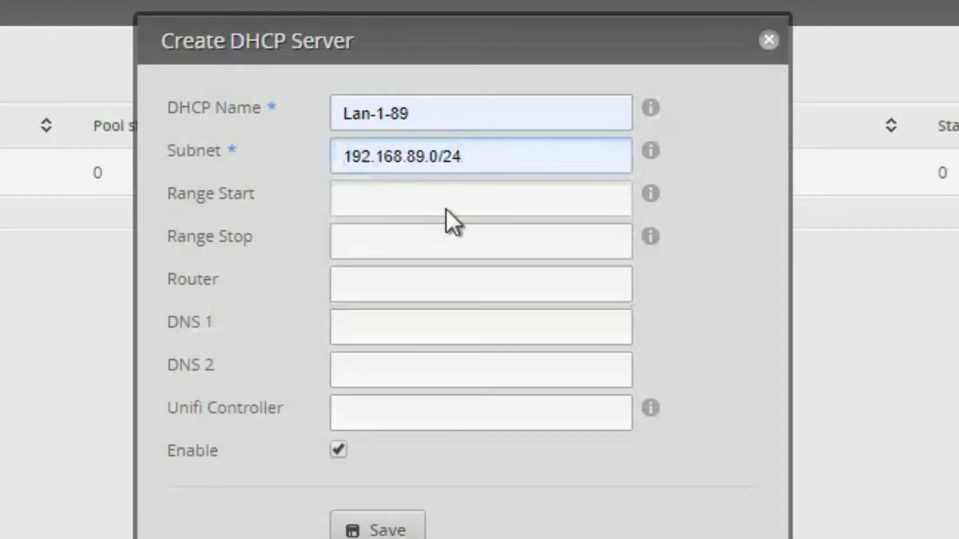
{"action": "left_click", "coordinate": [445, 209]}
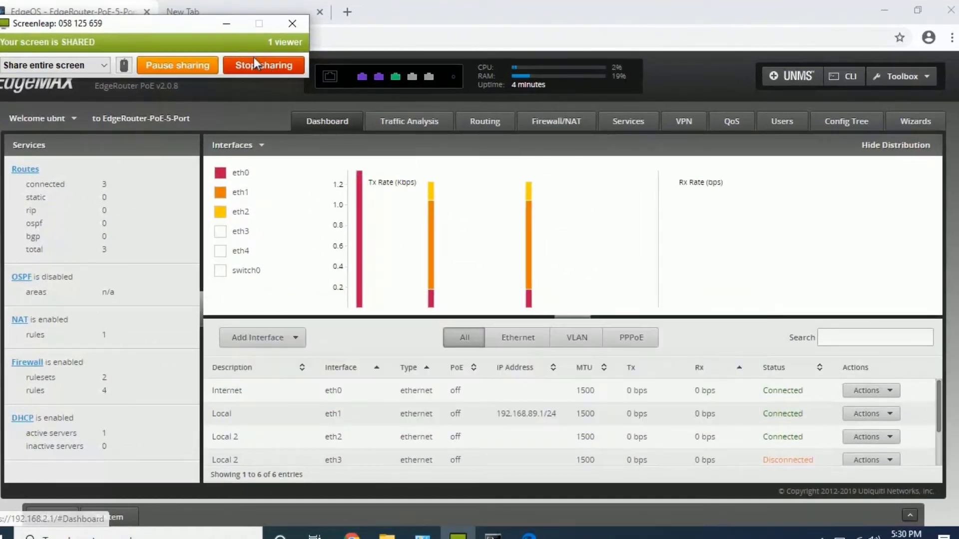
Save DHCP server Lan-1-89 on 192.168.89.0/24 with router and DNS 192.168.89.1
{"action": "left_click", "coordinate": [225, 25]}
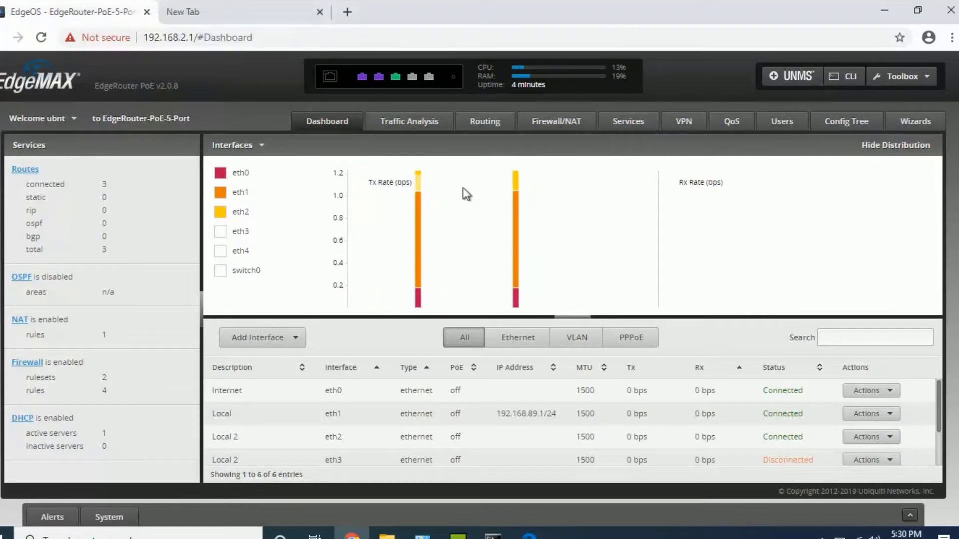
{"action": "left_click", "coordinate": [623, 130]}
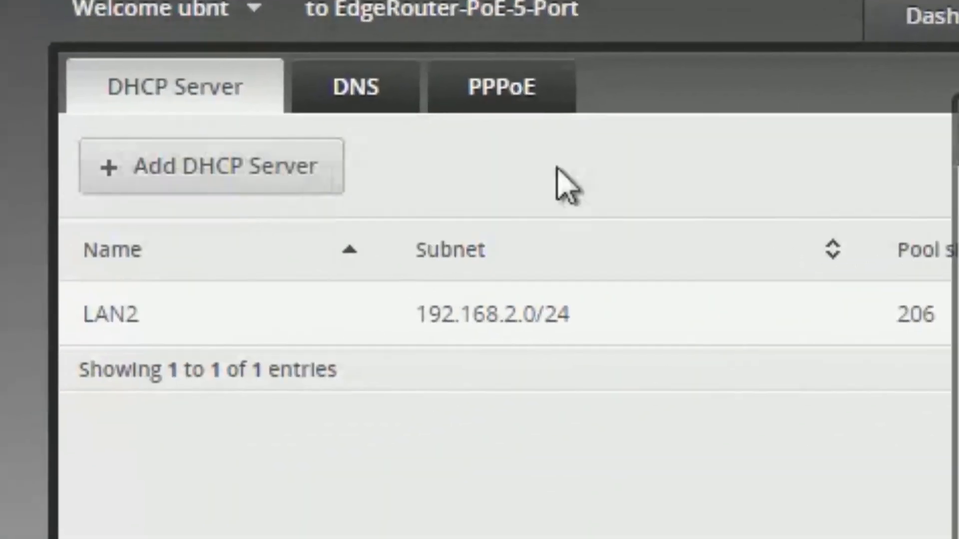
{"action": "left_click", "coordinate": [211, 166]}
{"action": "left_click", "coordinate": [479, 142]}
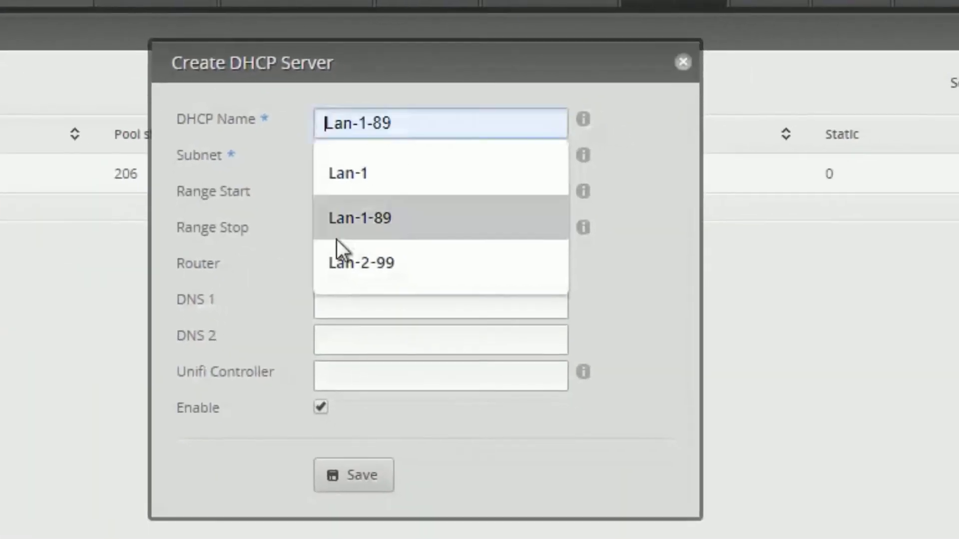
{"action": "left_click", "coordinate": [382, 211]}
{"action": "left_click", "coordinate": [421, 160]}
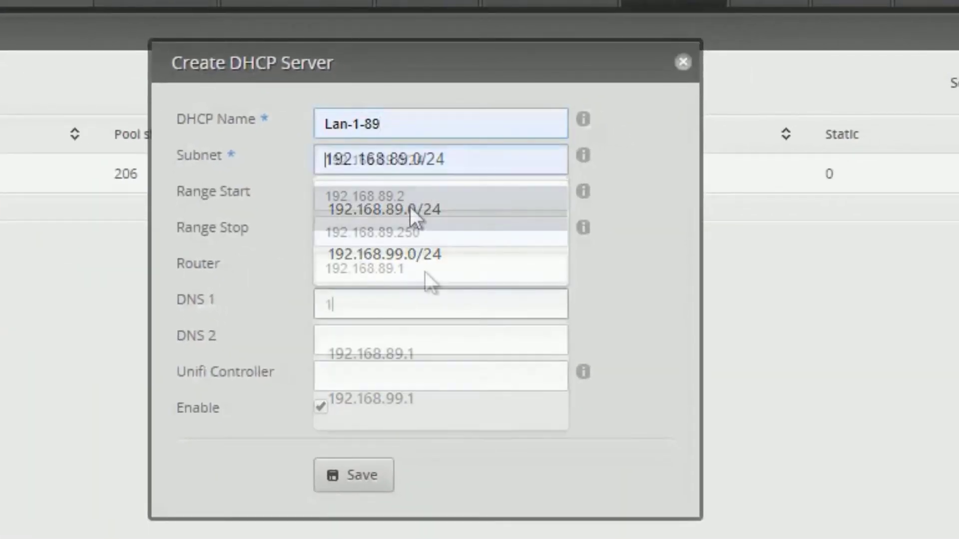
{"action": "left_click", "coordinate": [409, 206]}
{"action": "type", "text": "192.1"}
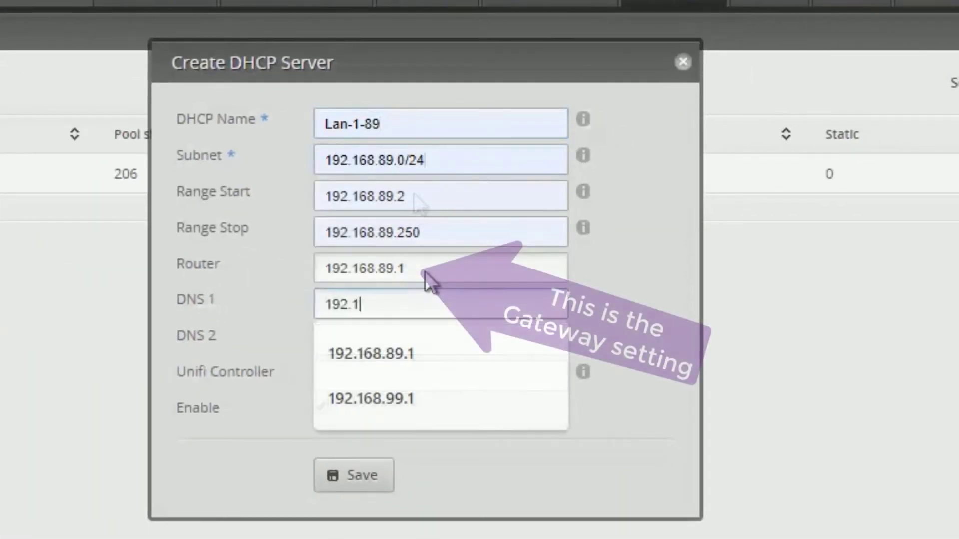
{"action": "type", "text": "68.89.1"}
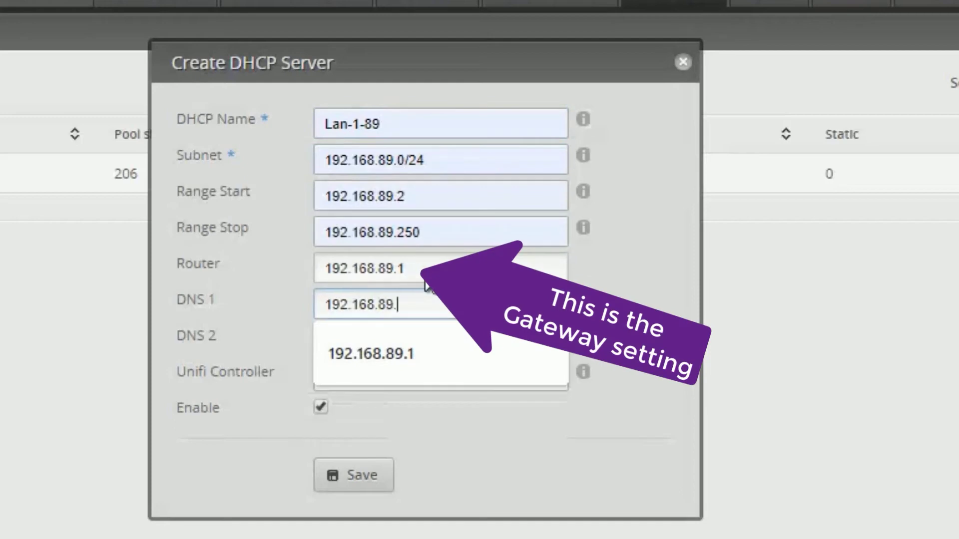
{"action": "key", "text": "Tab"}
{"action": "key", "text": "Tab"}
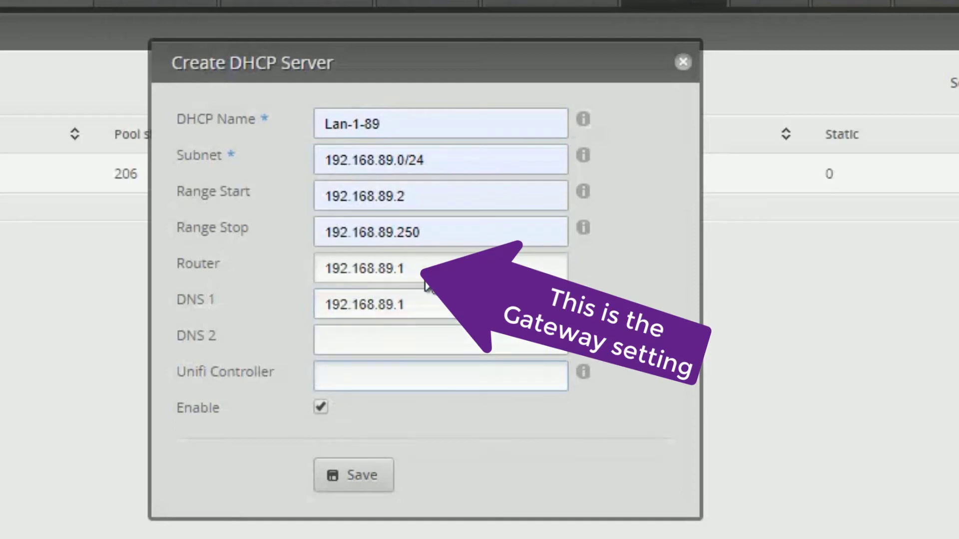
{"action": "left_click", "coordinate": [358, 481]}
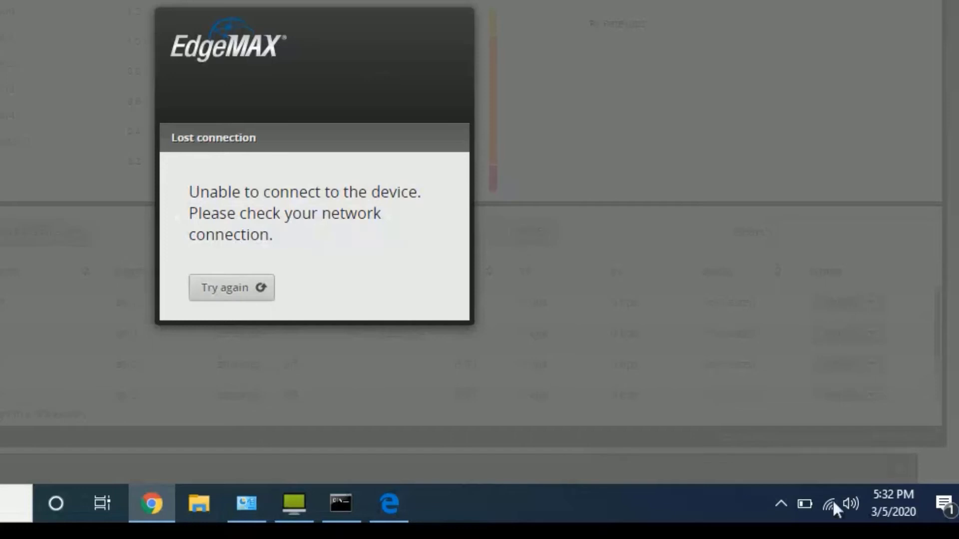
Check the PC's network connection status from the taskbar tray icon
{"action": "mouse_move", "coordinate": [829, 501]}
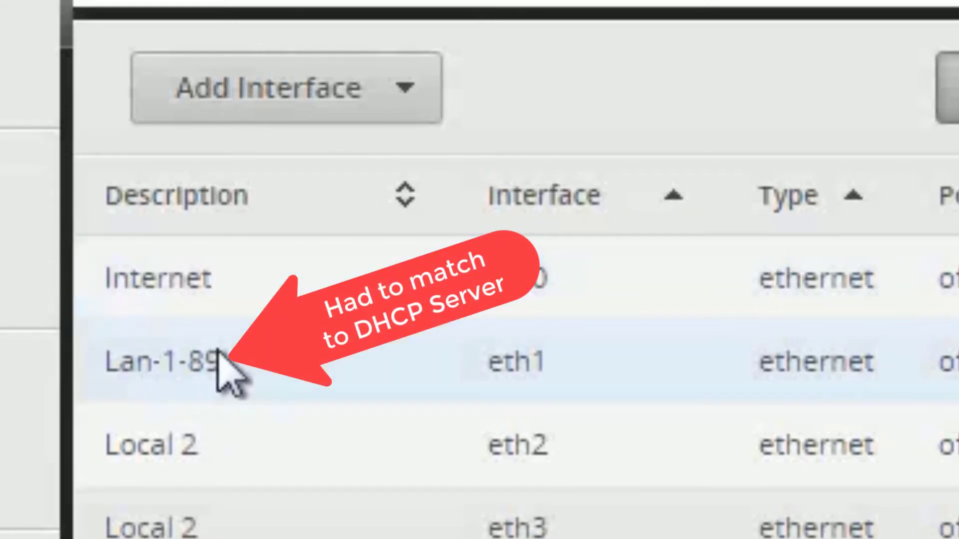
View eth1's Lan-1-89 configuration at 192.168.89.1/24 and close it unchanged
{"action": "left_click_drag", "start_coordinate": [218, 352], "coordinate": [99, 351]}
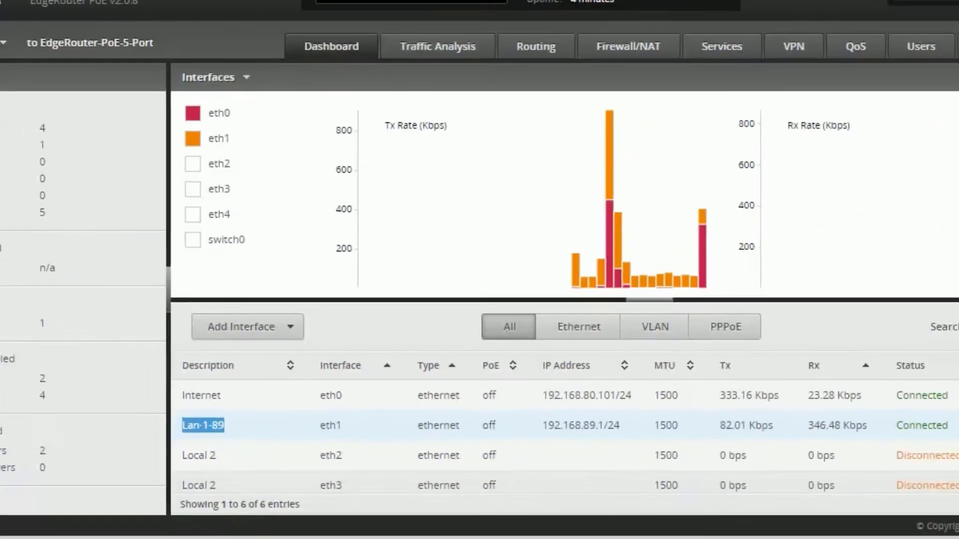
{"action": "left_click", "coordinate": [856, 432]}
{"action": "left_click", "coordinate": [854, 449]}
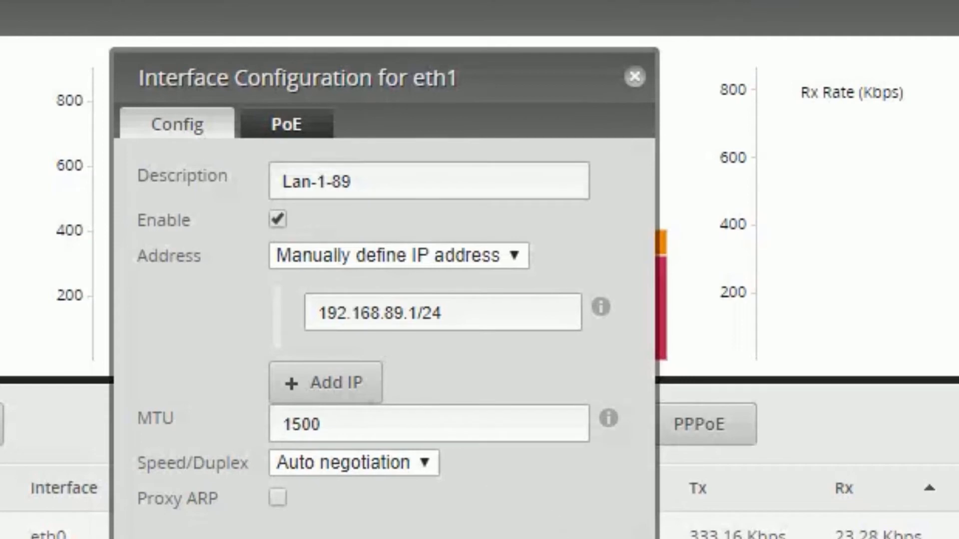
{"action": "key", "text": "Escape"}
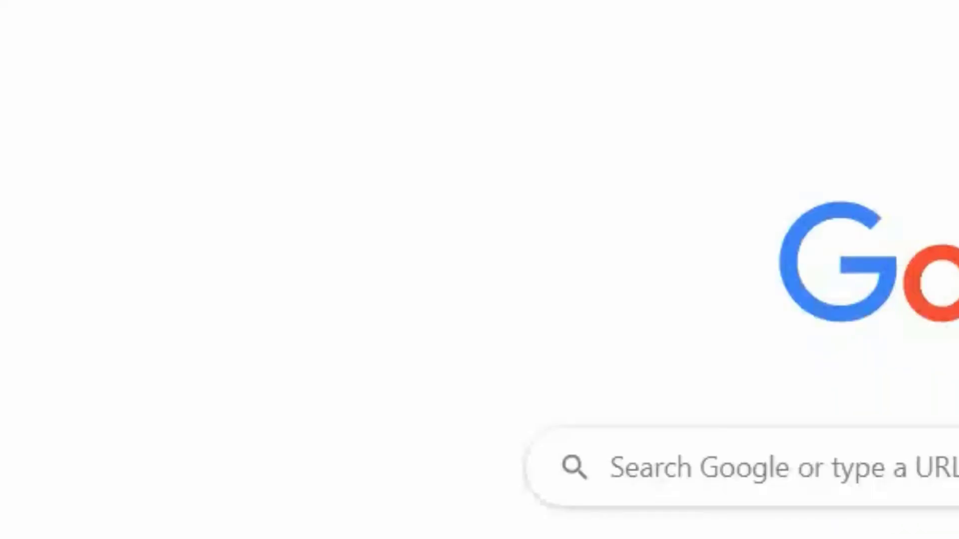
Load msn.com in the new Chrome tab
{"action": "type", "text": "msn.com"}
{"action": "key", "text": "Return"}
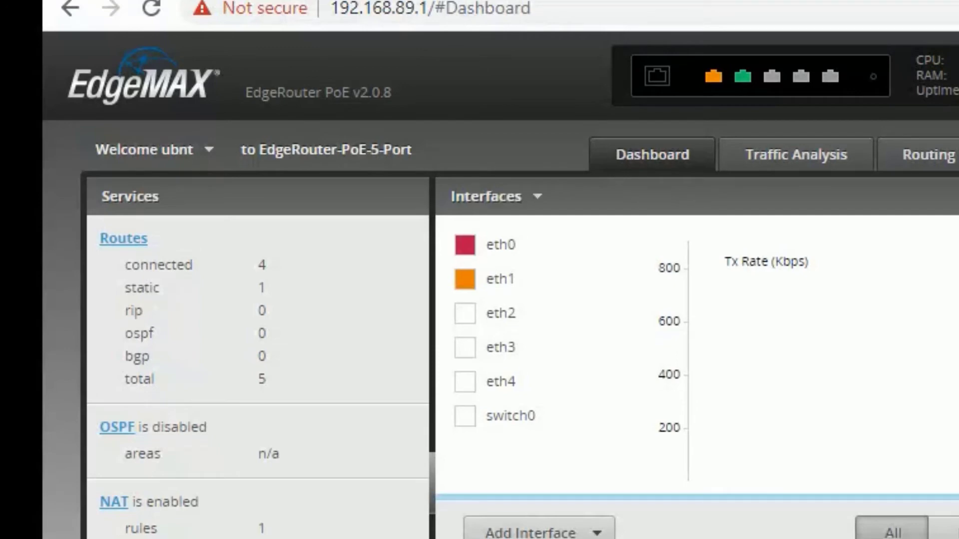
Enlarge the dashboard's Interfaces table to show more rows
{"action": "left_click_drag", "start_coordinate": [696, 497], "coordinate": [697, 434]}
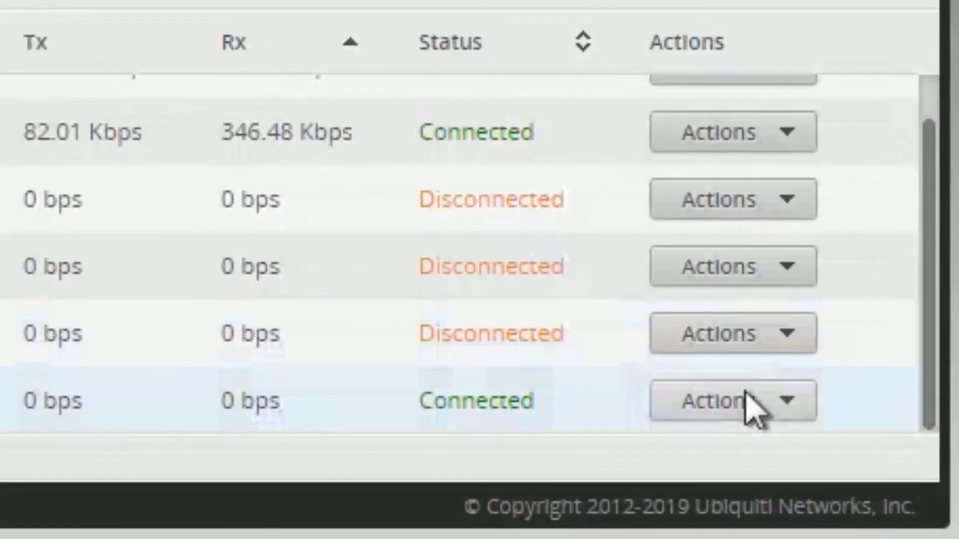
Change switch0's IP address from 192.168.2.1/24 to 192.168.99.1/24 and save
{"action": "left_click", "coordinate": [846, 462]}
{"action": "left_click", "coordinate": [710, 453]}
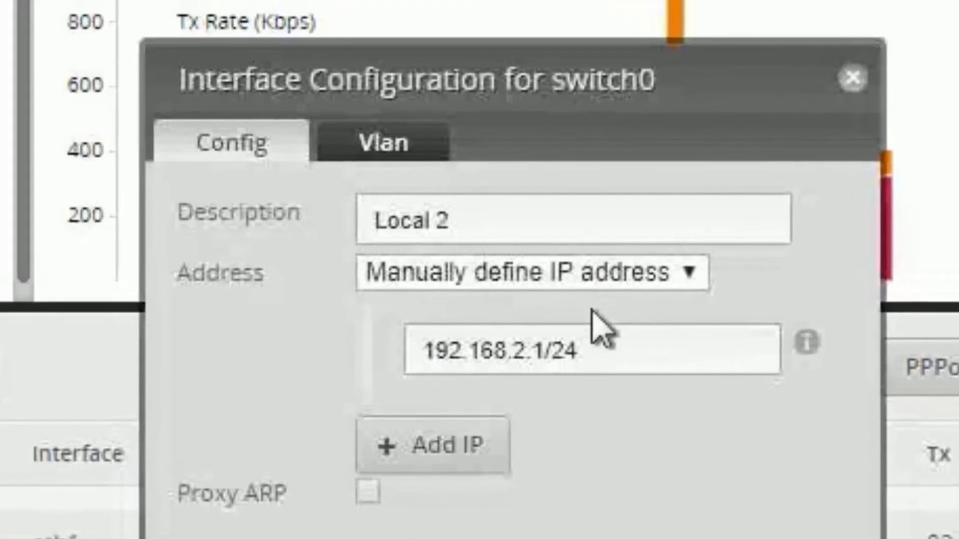
{"action": "left_click", "coordinate": [535, 350]}
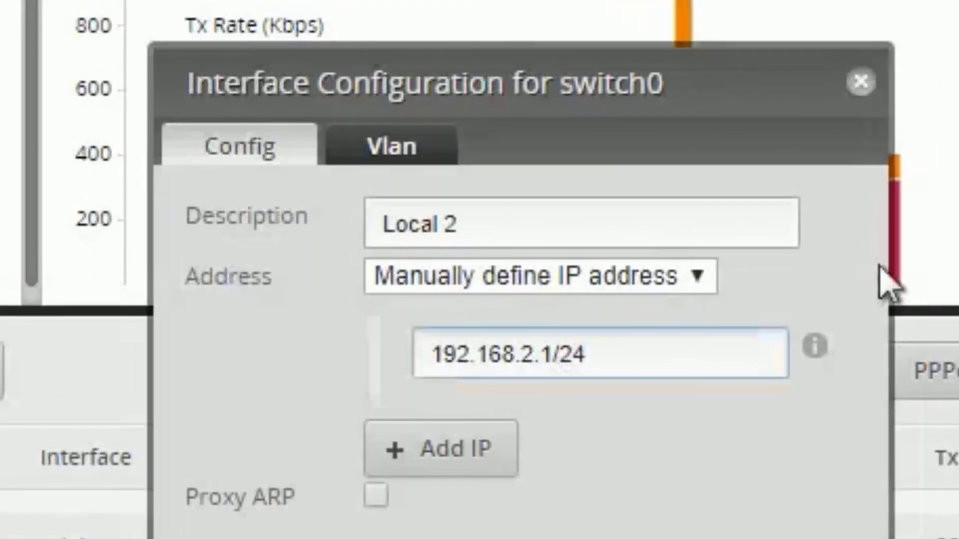
{"action": "key", "text": "BackSpace"}
{"action": "key", "text": "BackSpace"}
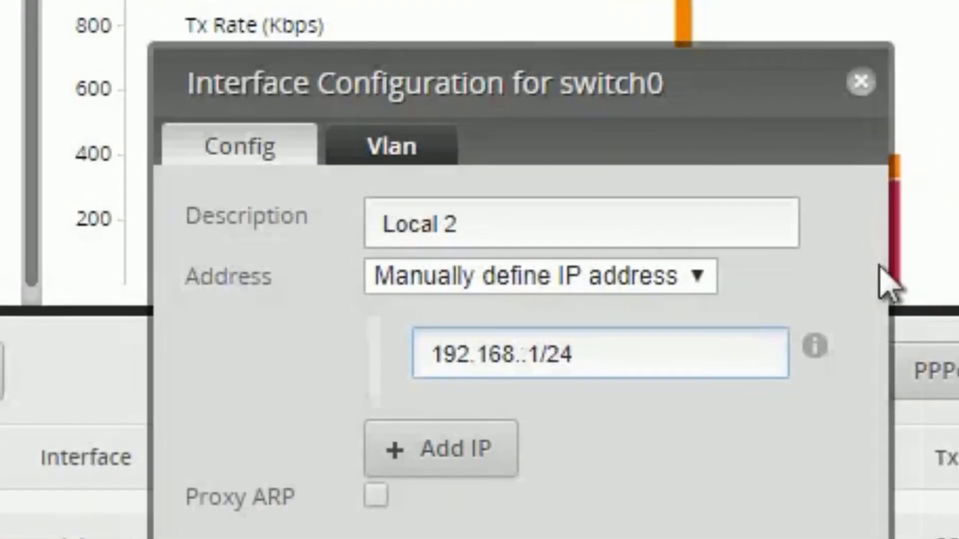
{"action": "type", "text": "99"}
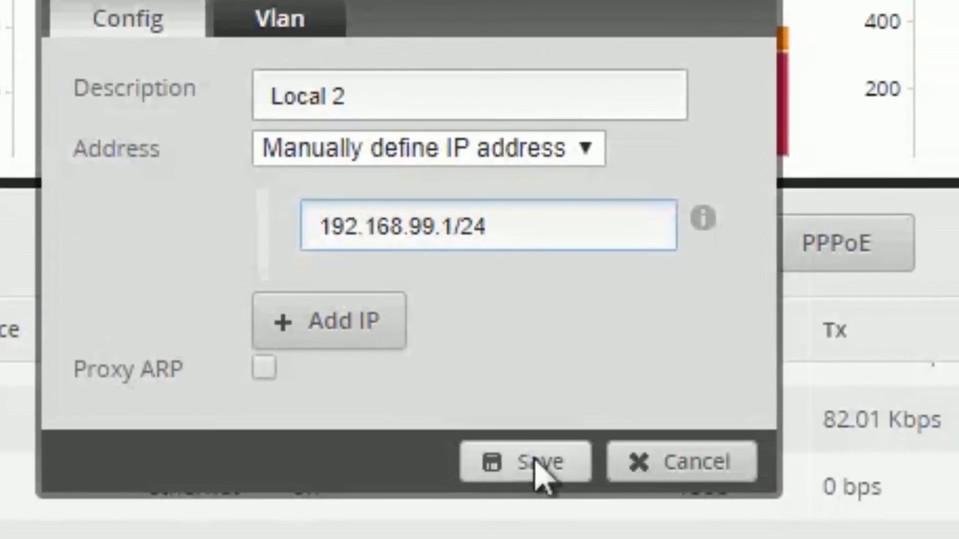
{"action": "left_click", "coordinate": [534, 457]}
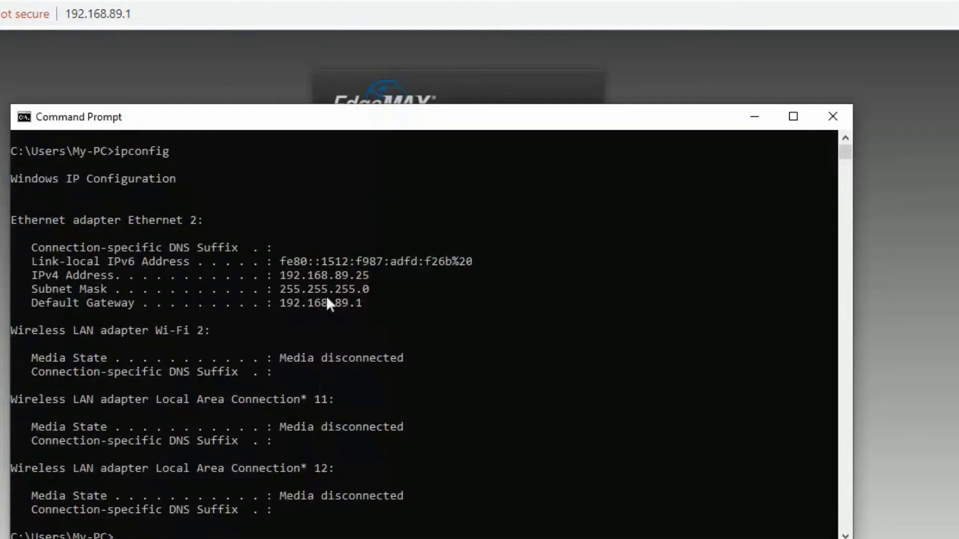
Highlight the PC's IPv4 address 192.168.89.25 in the ipconfig output
{"action": "left_click_drag", "start_coordinate": [373, 275], "coordinate": [295, 278]}
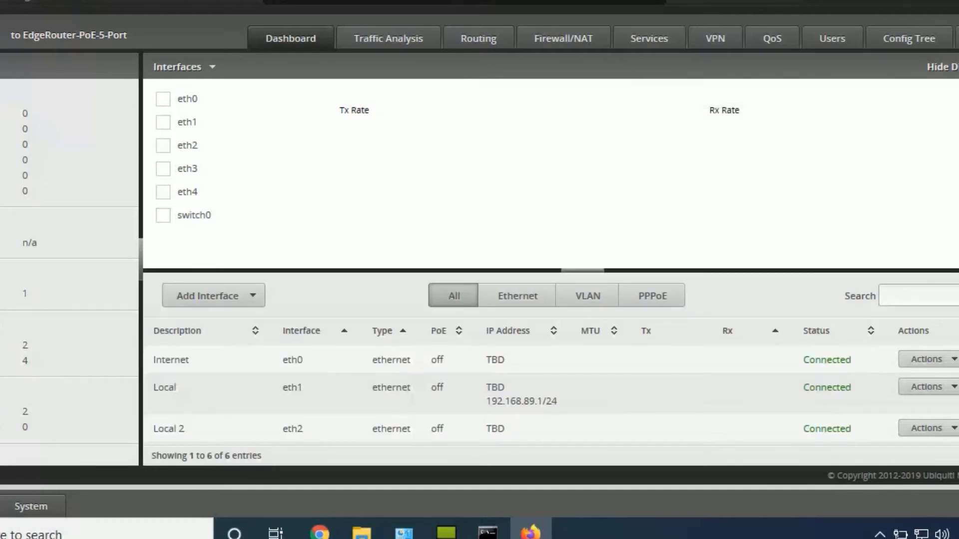
Scroll down to switch0 and save its address as 192.168.99.1/24
{"action": "scroll", "coordinate": [549, 395], "scroll_direction": "down", "scroll_amount": 1}
{"action": "scroll", "coordinate": [550, 394], "scroll_direction": "down", "scroll_amount": 3}
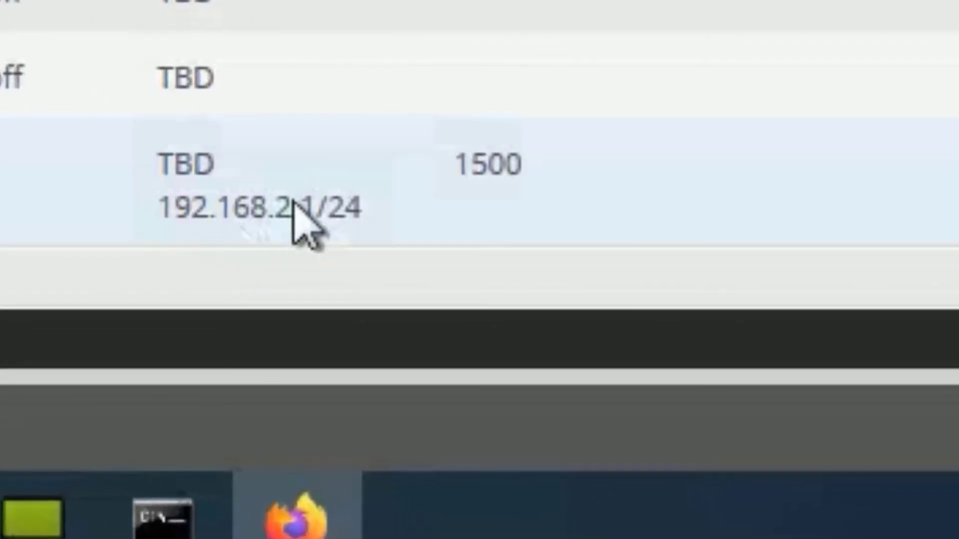
{"action": "left_click", "coordinate": [481, 297]}
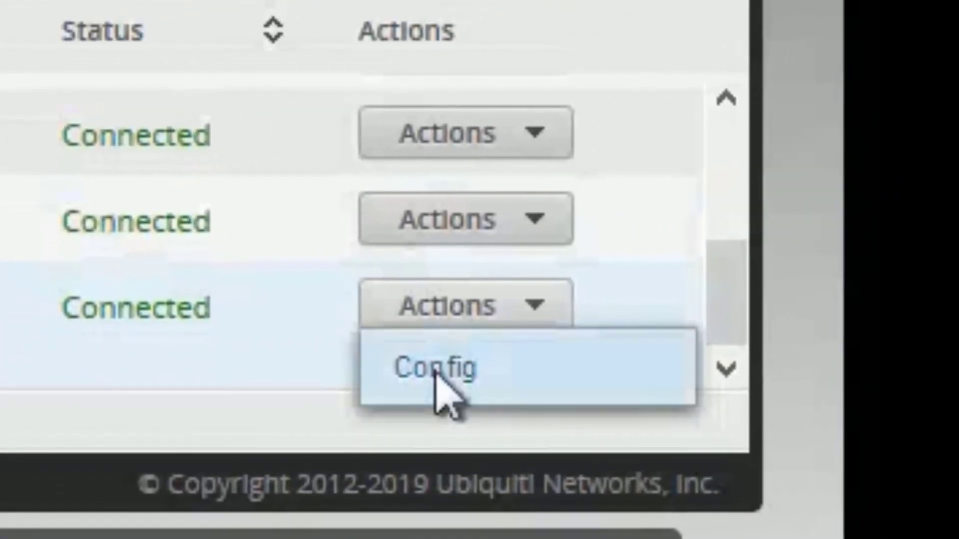
{"action": "left_click", "coordinate": [439, 384]}
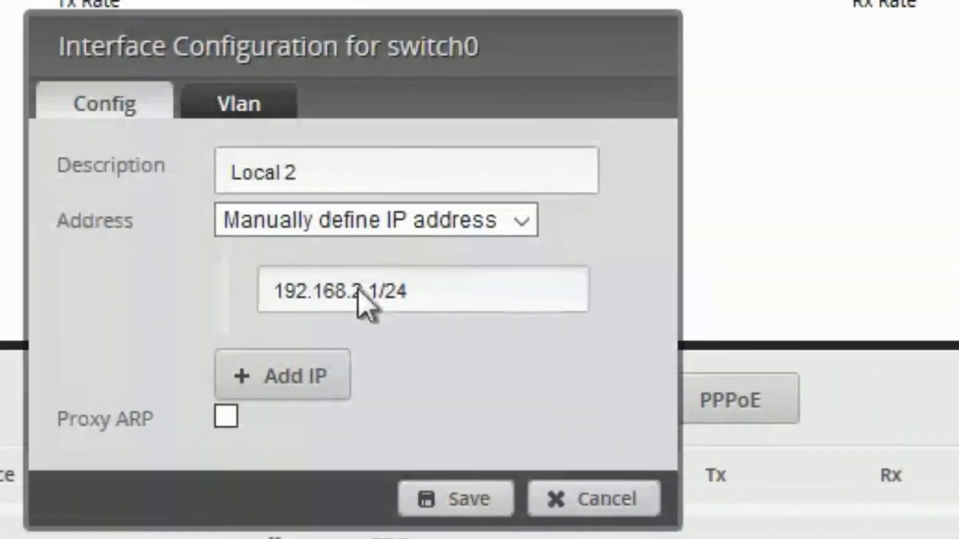
{"action": "left_click", "coordinate": [358, 292]}
{"action": "key", "text": "BackSpace"}
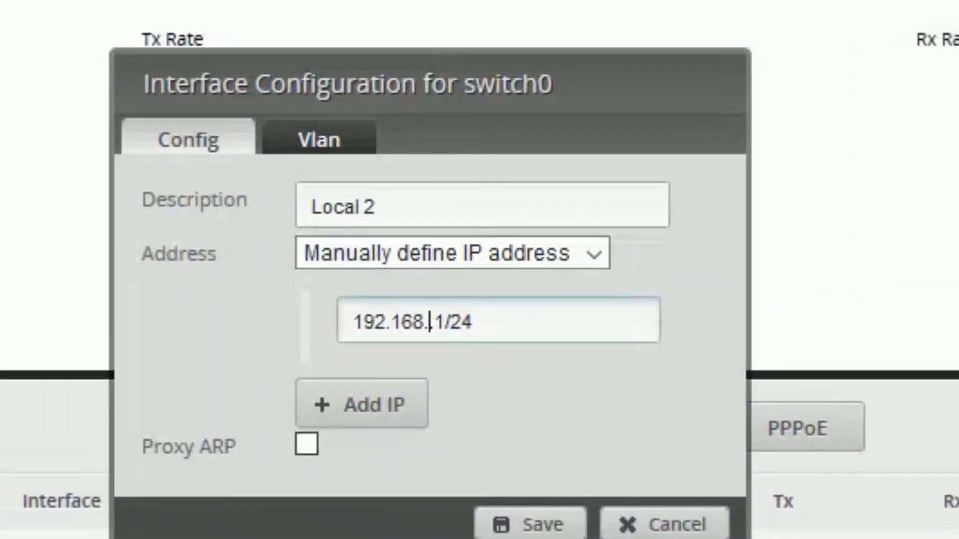
{"action": "type", "text": "99"}
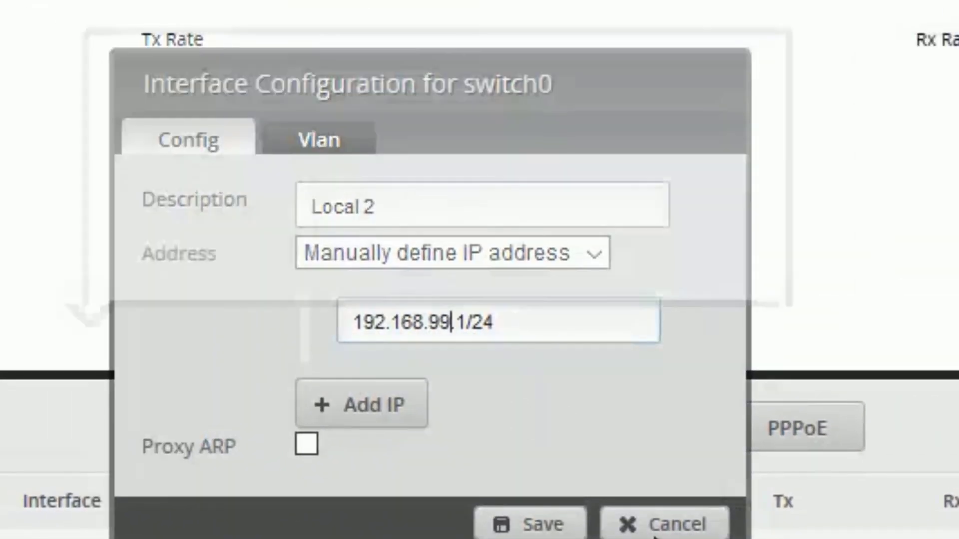
{"action": "left_click", "coordinate": [532, 525]}
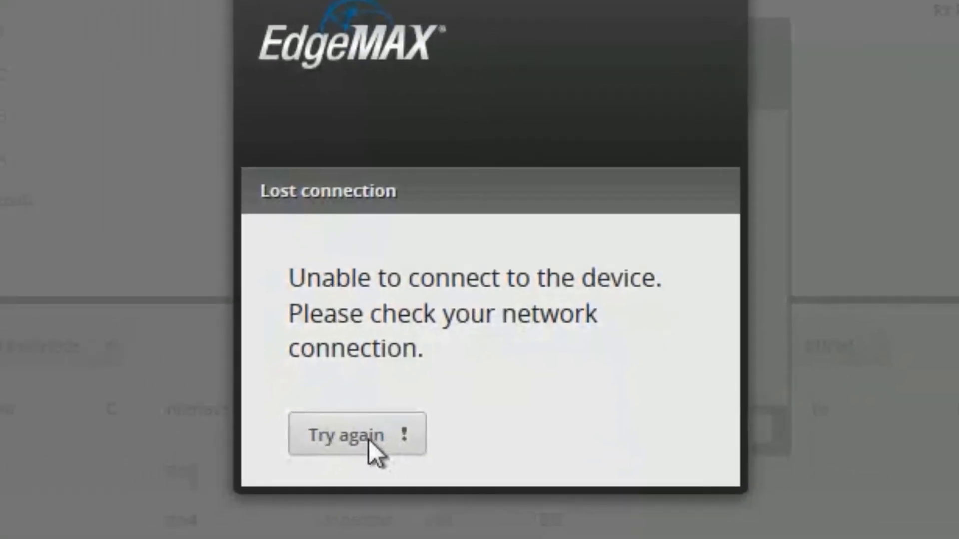
Retry the lost connection so the EdgeOS dashboard loads again at 192.168.89.1
{"action": "left_click", "coordinate": [367, 438]}
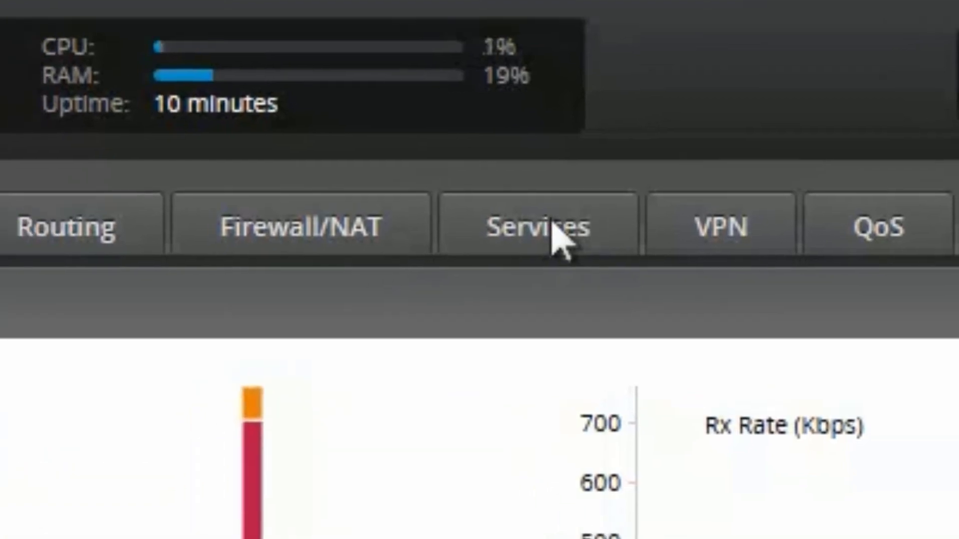
Delete the LAN2 DHCP server
{"action": "left_click", "coordinate": [497, 242]}
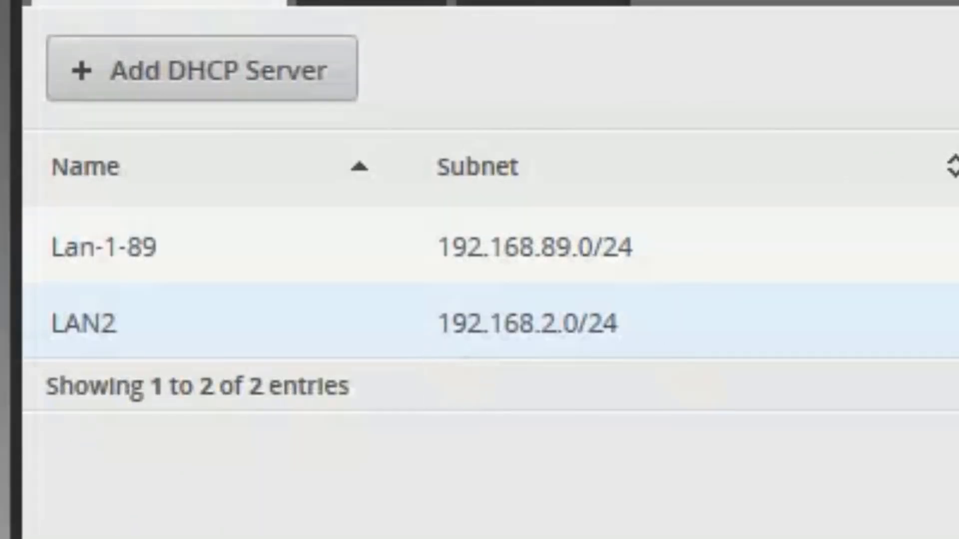
{"action": "left_click", "coordinate": [559, 202]}
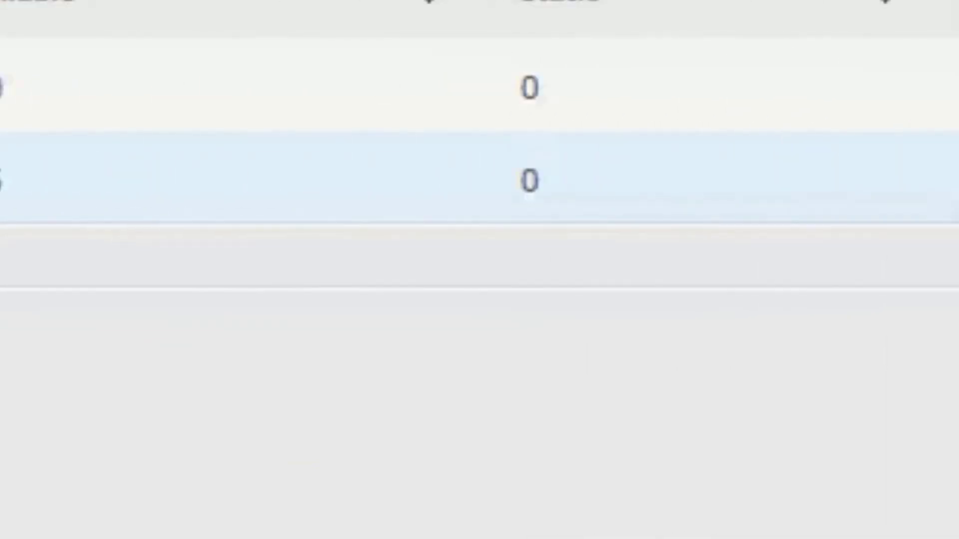
{"action": "left_click", "coordinate": [664, 439]}
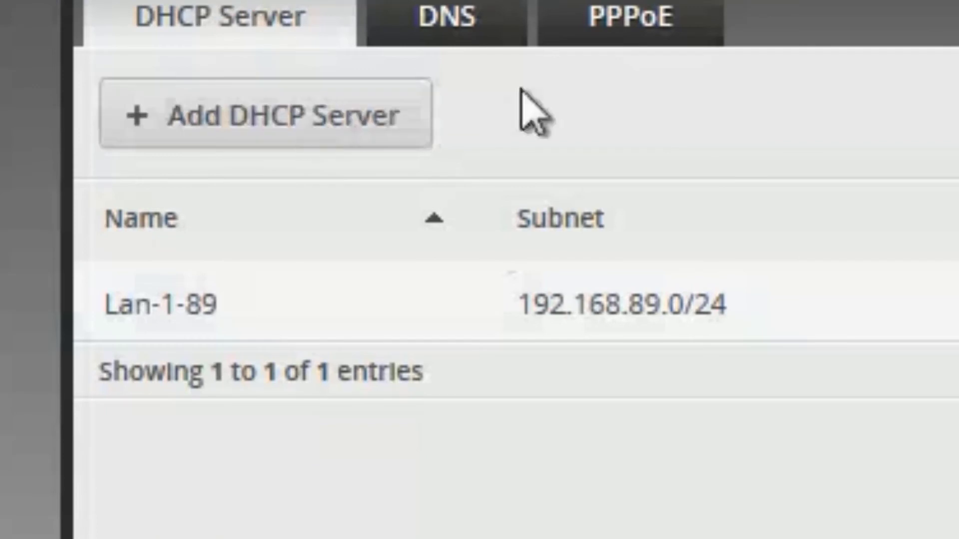
Add DHCP server Switch-99-2-3-4 for 192.168.99.0/24, leasing .20–.220, router/DNS 192.168.99.1
{"action": "left_click", "coordinate": [265, 113]}
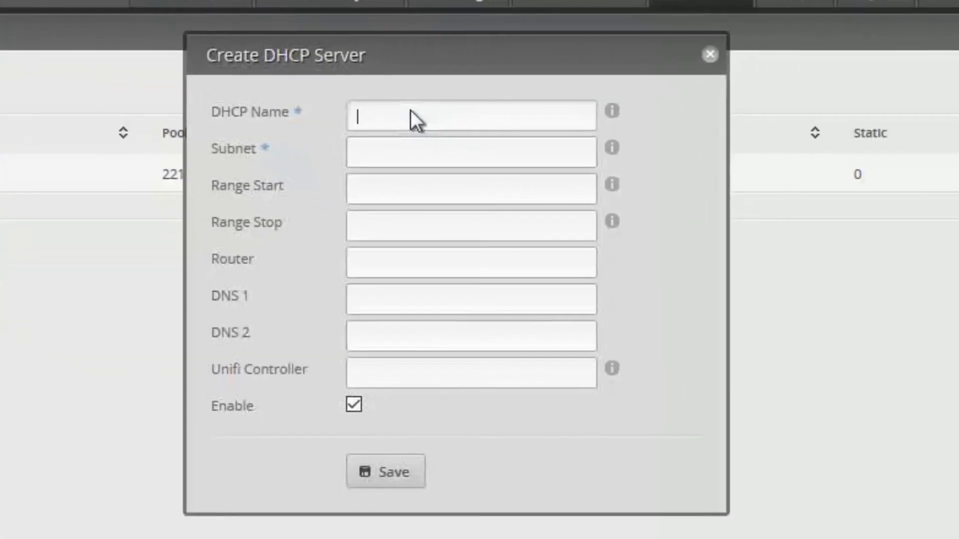
{"action": "type", "text": "Switch-2-3-4"}
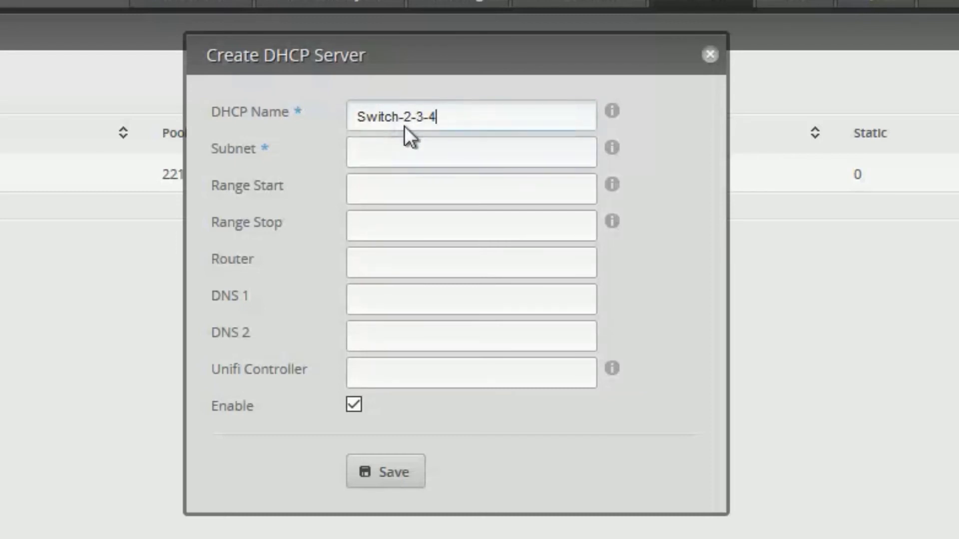
{"action": "left_click", "coordinate": [403, 120]}
{"action": "type", "text": "99-"}
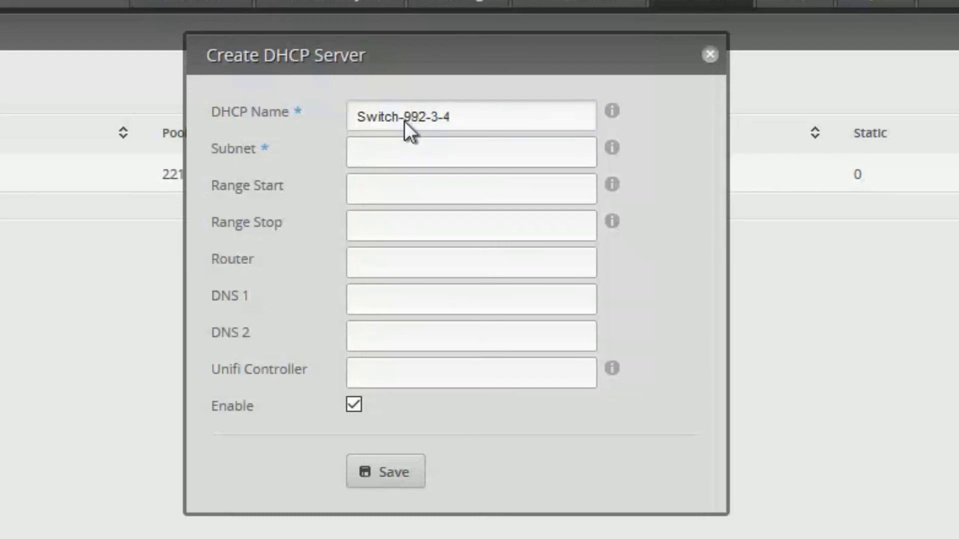
{"action": "key", "text": "Tab"}
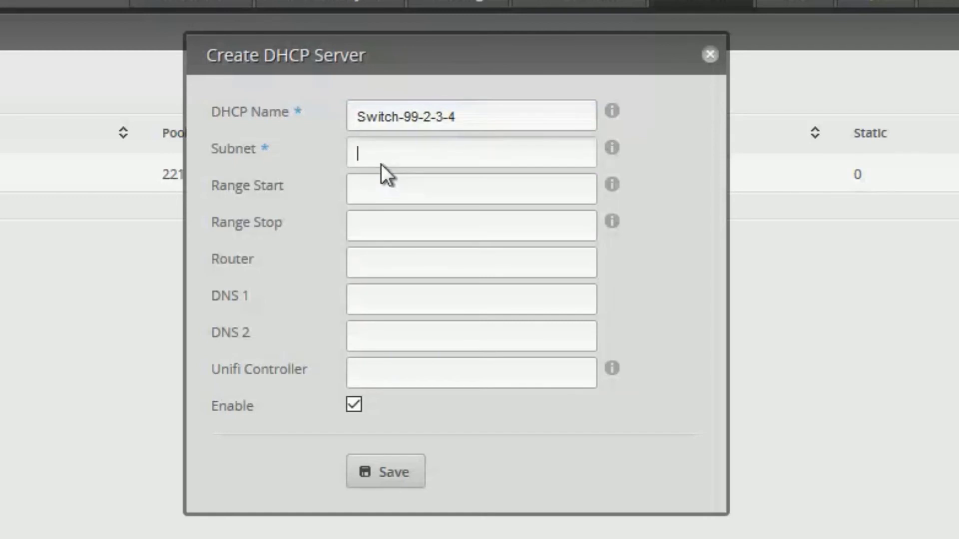
{"action": "left_click", "coordinate": [381, 164]}
{"action": "left_click", "coordinate": [400, 185]}
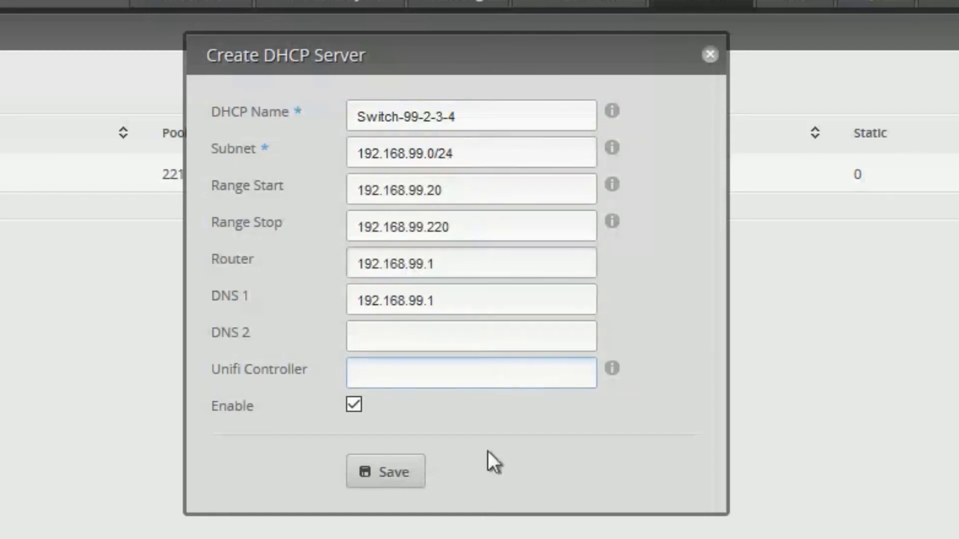
{"action": "left_click", "coordinate": [380, 469]}
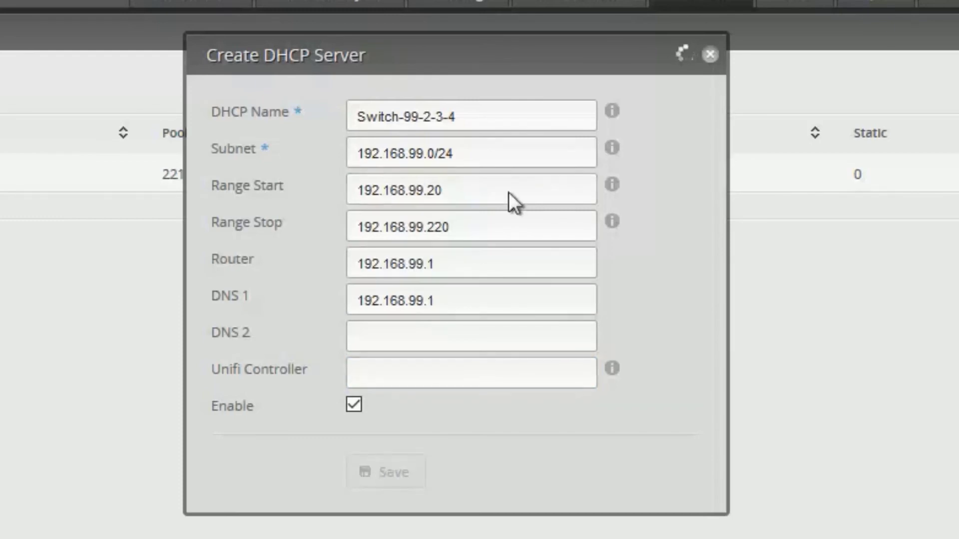
{"action": "left_click_drag", "start_coordinate": [464, 126], "coordinate": [134, 128]}
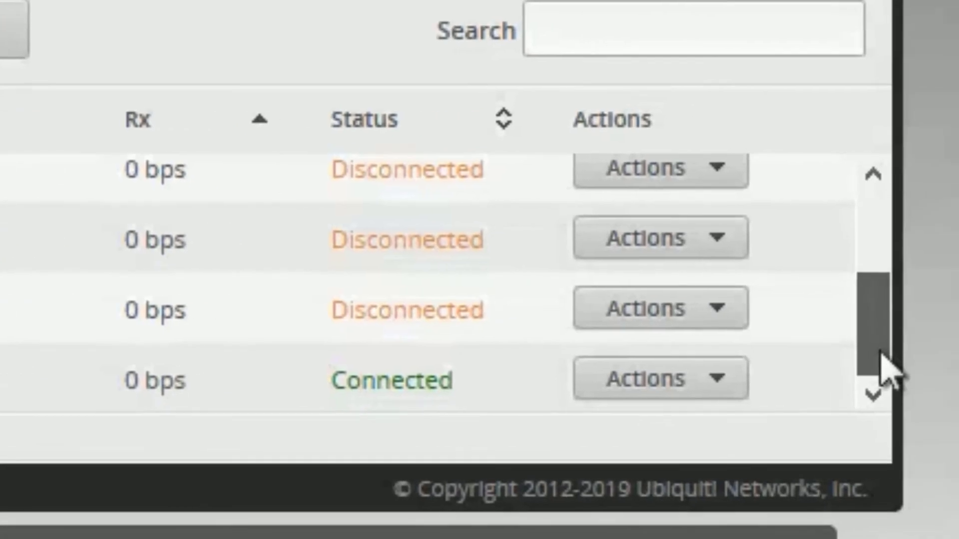
Save switch0's config with description Switch-99-2-3-4 and address 192.168.99.1/24
{"action": "left_click", "coordinate": [681, 390]}
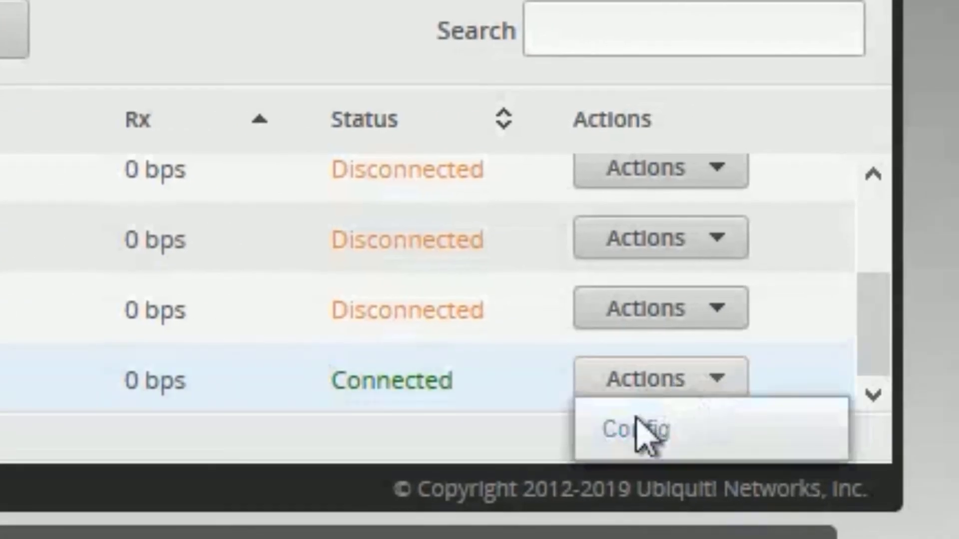
{"action": "left_click", "coordinate": [602, 436]}
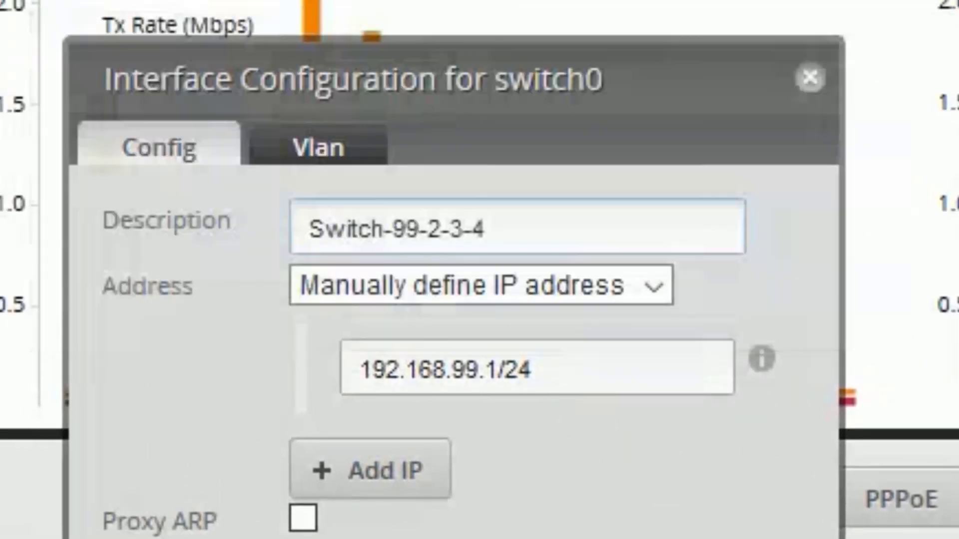
{"action": "key", "text": "Return"}
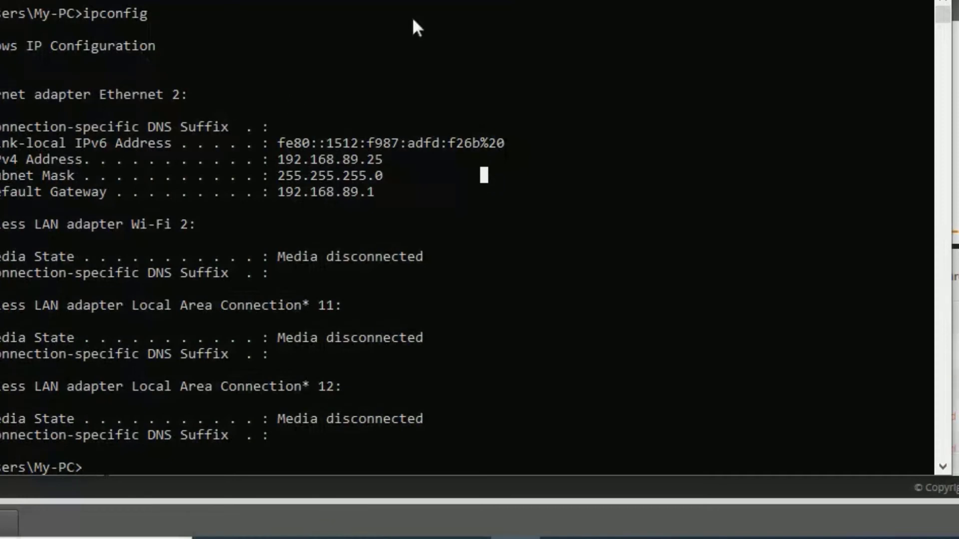
Run ipconfig to confirm Ethernet 2 has 192.168.99.20 with gateway 192.168.99.1
{"action": "left_click_drag", "start_coordinate": [324, 1], "coordinate": [313, 0]}
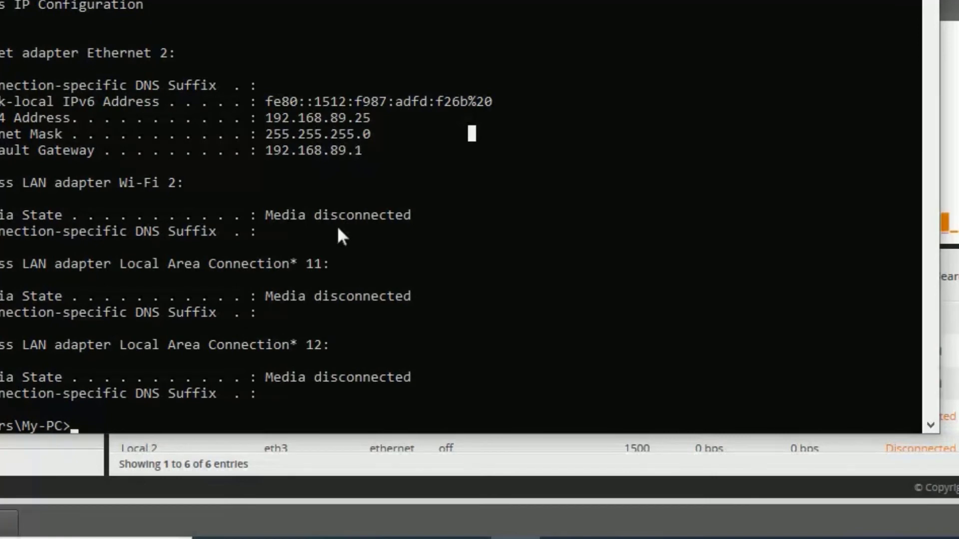
{"action": "type", "text": "ipconfig"}
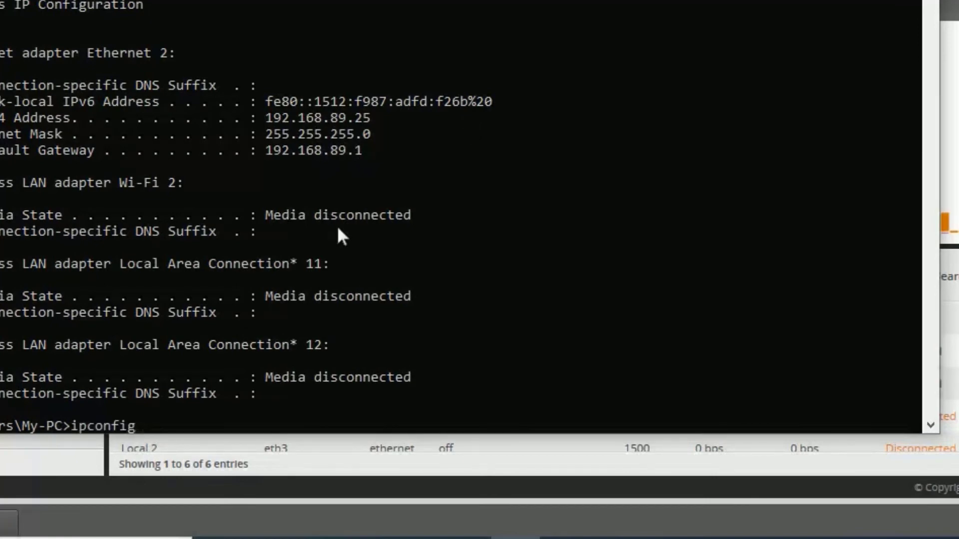
{"action": "key", "text": "Return"}
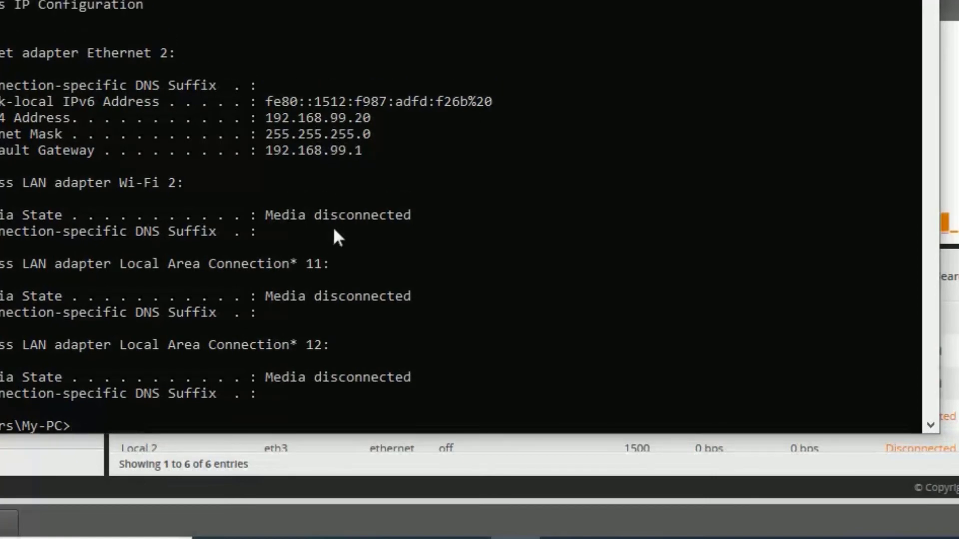
{"action": "left_click_drag", "start_coordinate": [346, 152], "coordinate": [337, 152]}
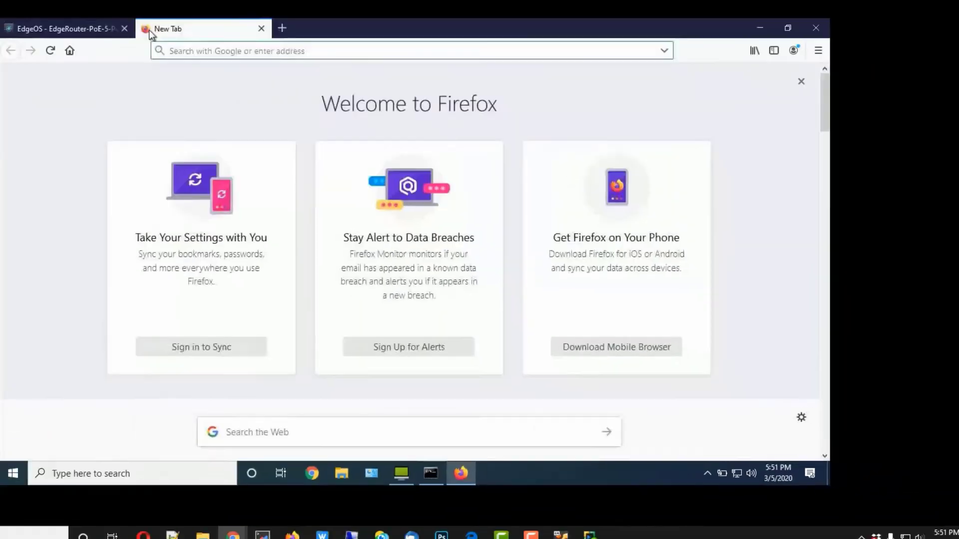
Load msn.com in Firefox to test internet access
{"action": "type", "text": "msn.com"}
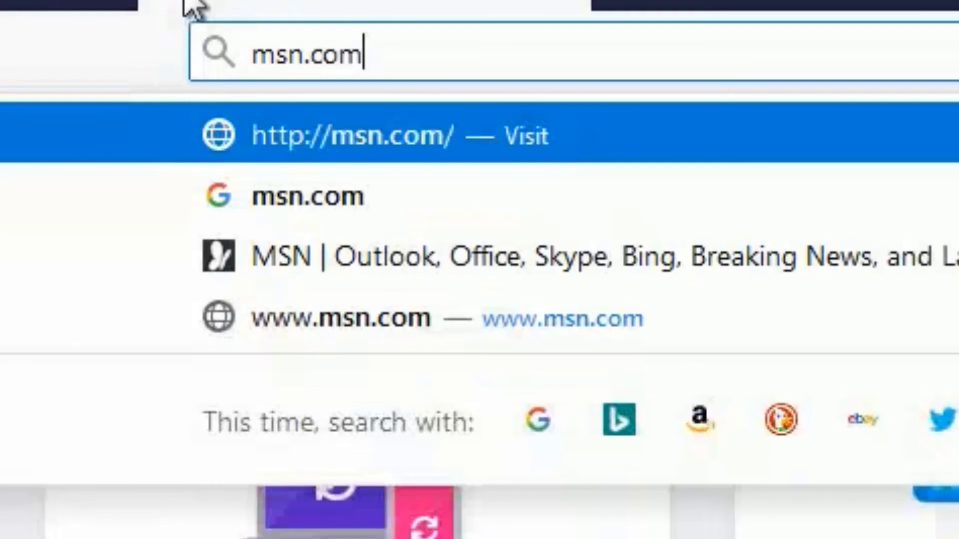
{"action": "key", "text": "Return"}
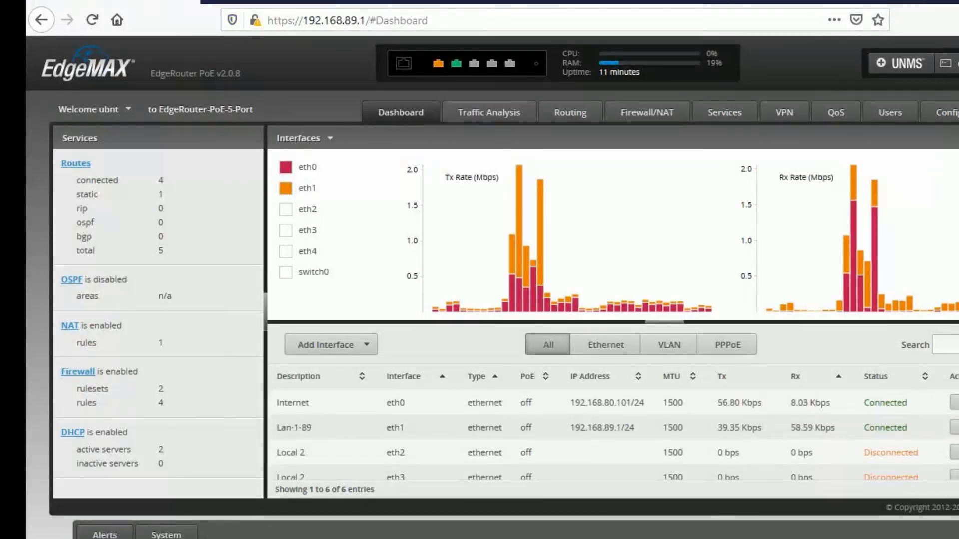
Scroll down the EdgeOS dashboard to review the interface list
{"action": "scroll", "coordinate": [613, 434], "scroll_direction": "down", "scroll_amount": 3}
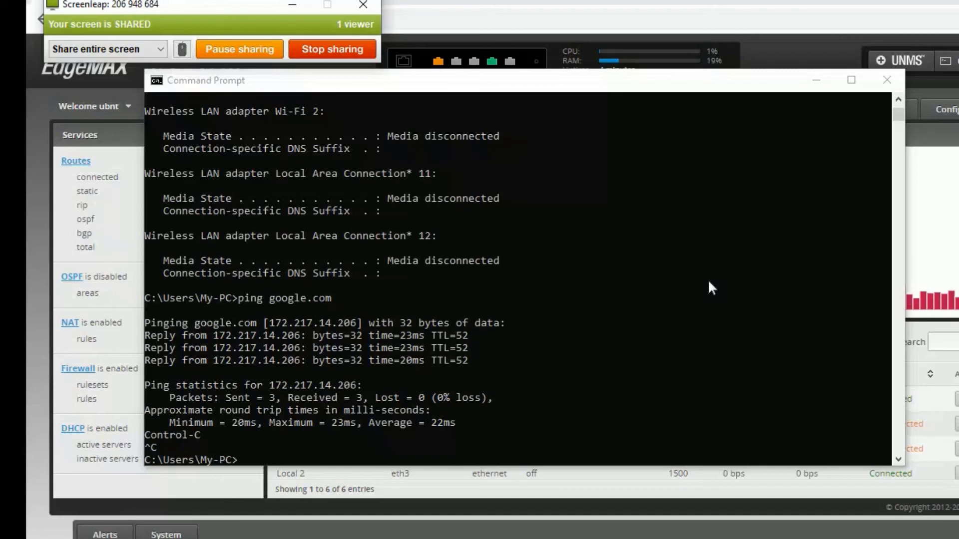
Rerun the ping to google.com, then stop it once replies come back
{"action": "left_click", "coordinate": [356, 356]}
{"action": "key", "text": "Up"}
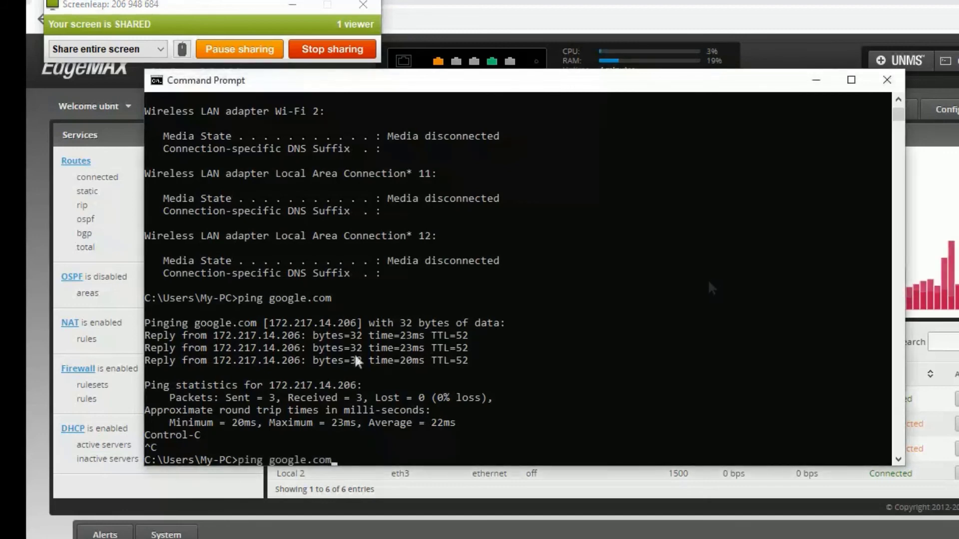
{"action": "key", "text": "Return"}
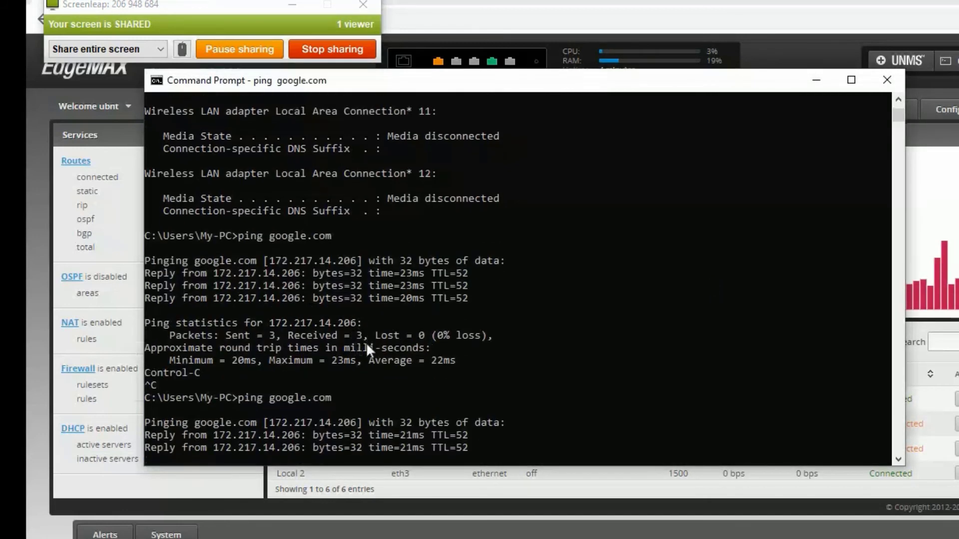
{"action": "key", "text": "ctrl+c"}
Clear the console, recheck ipconfig for 192.168.99.20, and close Command Prompt
{"action": "type", "text": "cls"}
{"action": "key", "text": "Return"}
{"action": "type", "text": "ipconfig"}
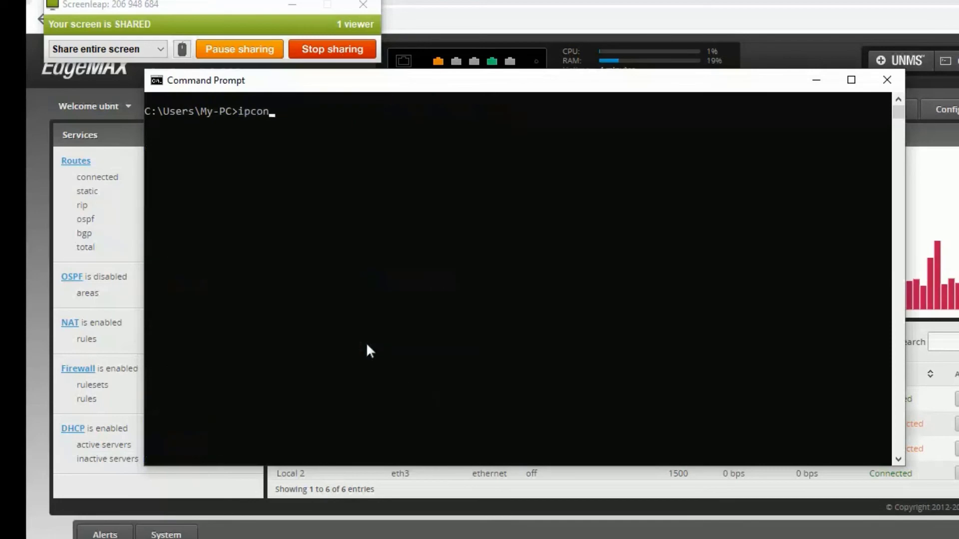
{"action": "key", "text": "Return"}
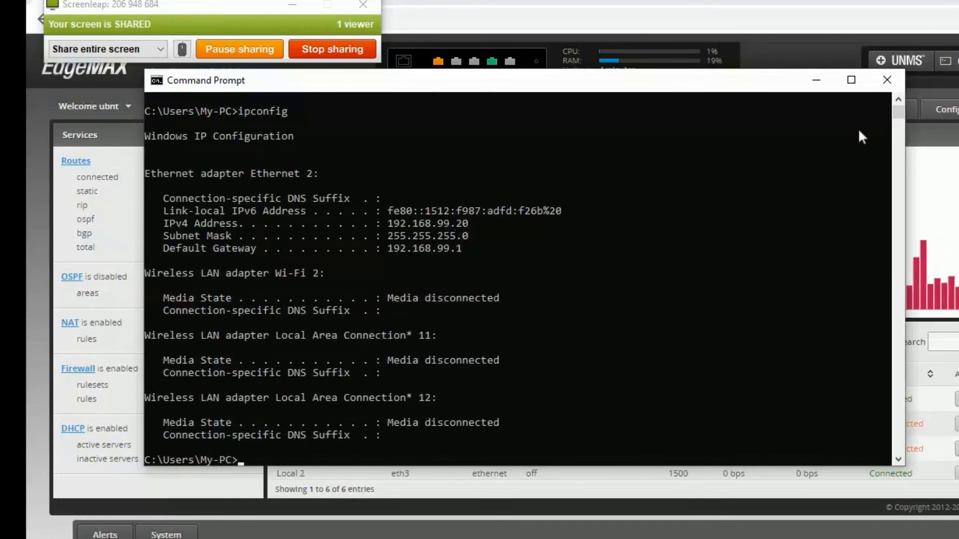
{"action": "left_click", "coordinate": [888, 86]}
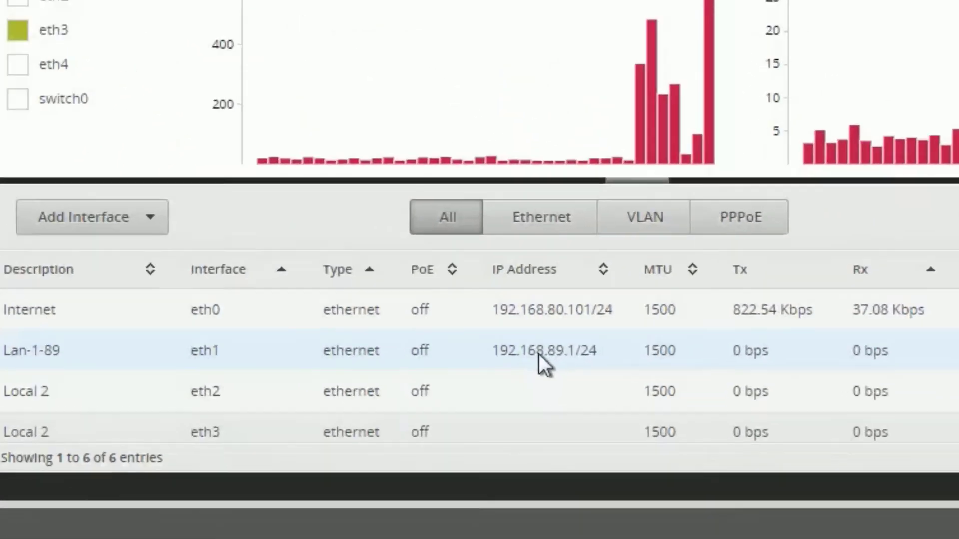
{"action": "left_click_drag", "start_coordinate": [538, 355], "coordinate": [493, 352]}
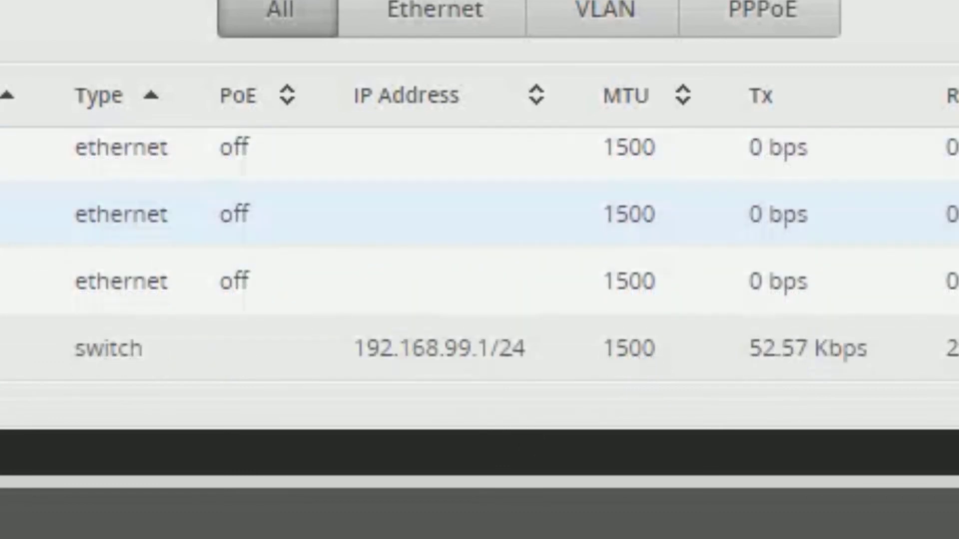
{"action": "left_click_drag", "start_coordinate": [1, 234], "coordinate": [54, 239]}
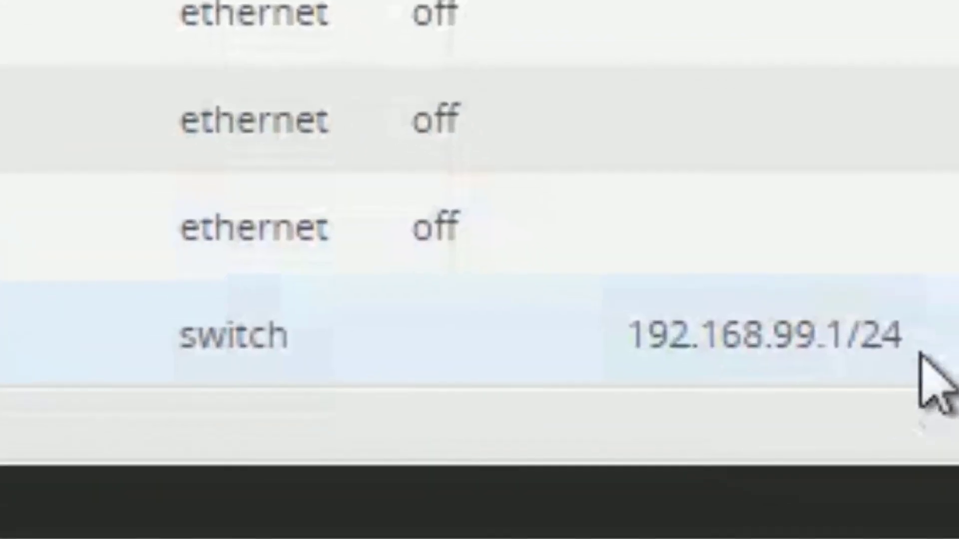
{"action": "left_click_drag", "start_coordinate": [929, 417], "coordinate": [743, 407]}
{"action": "left_click_drag", "start_coordinate": [580, 315], "coordinate": [649, 319]}
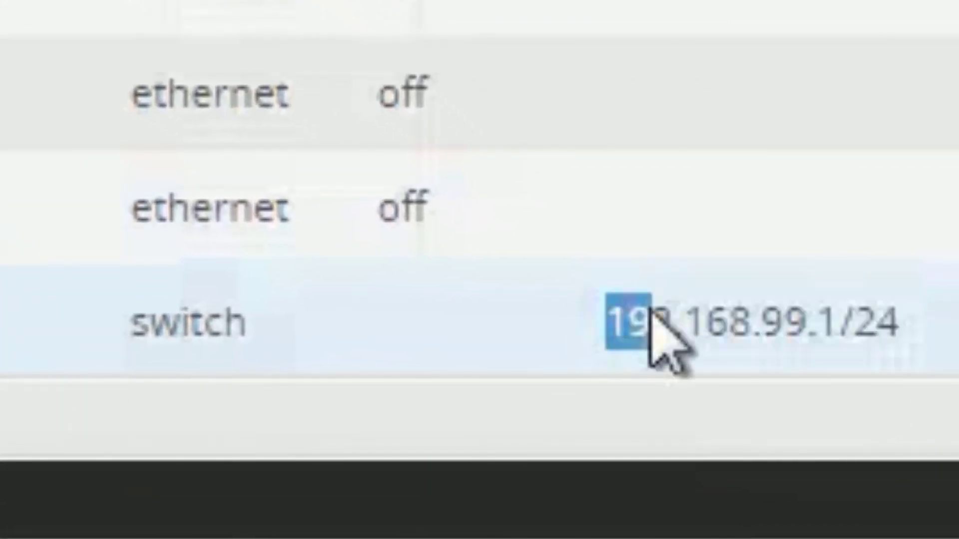
{"action": "left_click", "coordinate": [703, 313]}
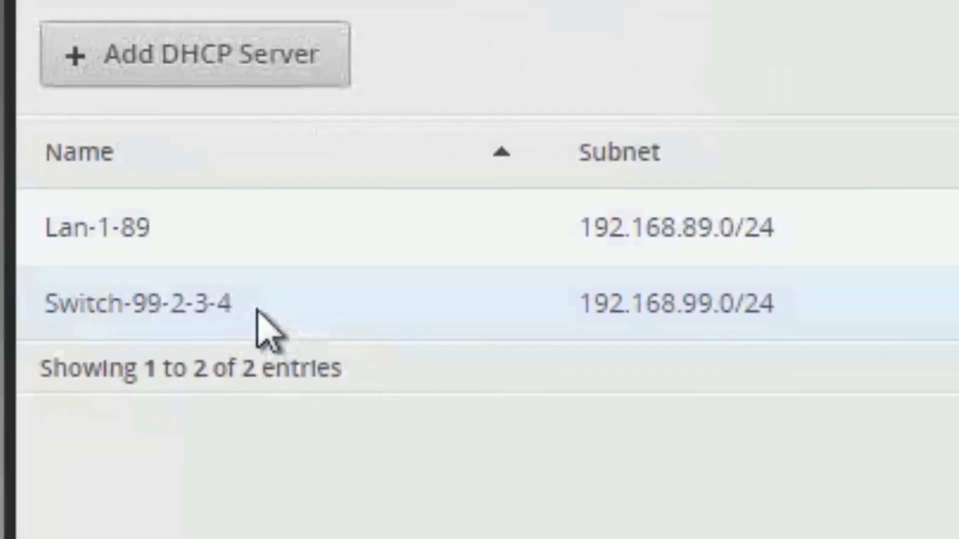
{"action": "left_click_drag", "start_coordinate": [257, 321], "coordinate": [39, 327]}
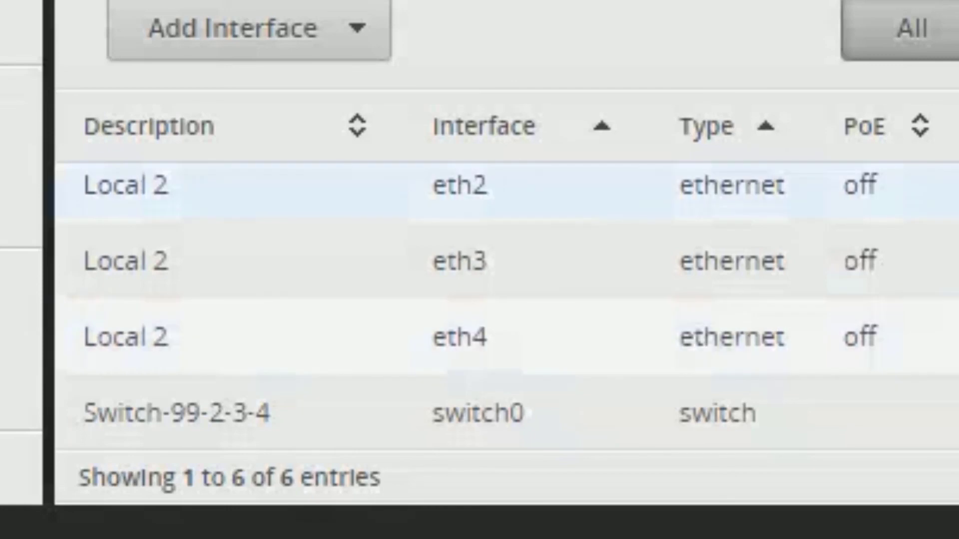
{"action": "scroll", "coordinate": [506, 306], "scroll_direction": "up", "scroll_amount": 1}
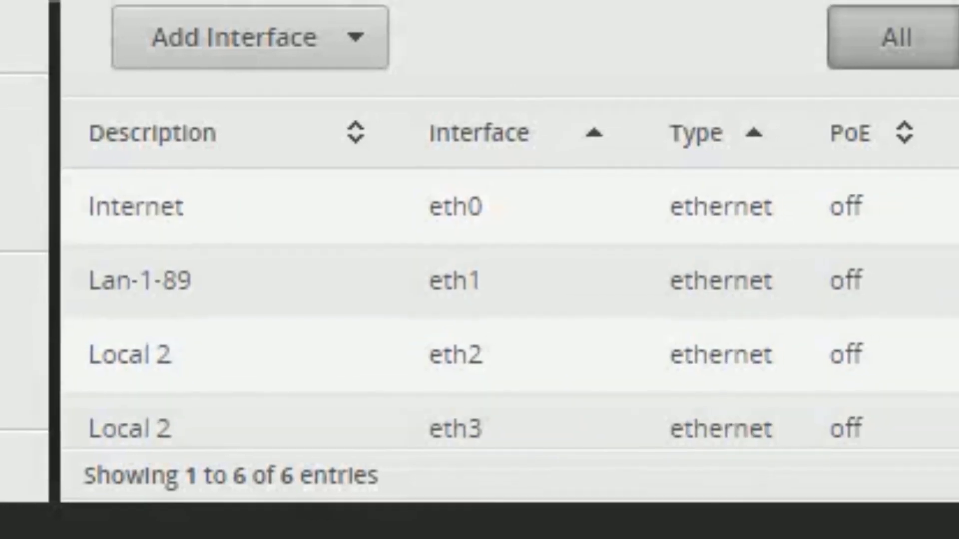